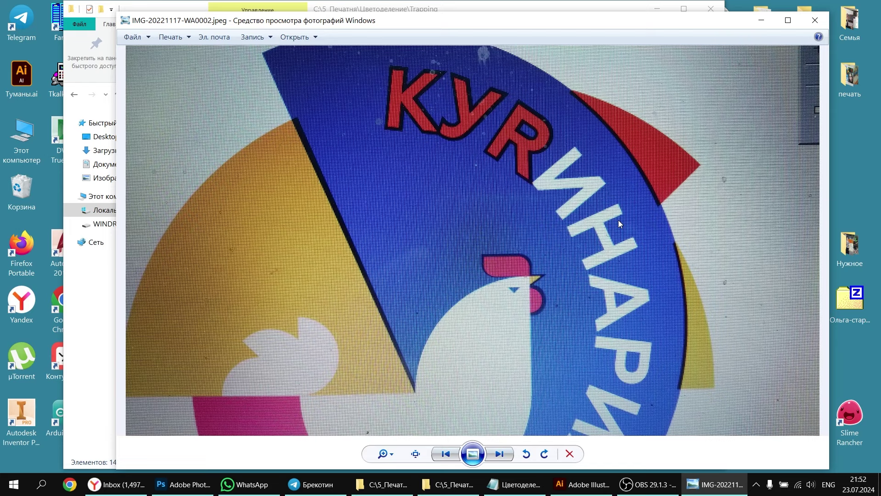
Step: Close the photo preview and open Kotenok3.ai from the Trapping folder in Adobe Illustrator
left_click(815, 20)
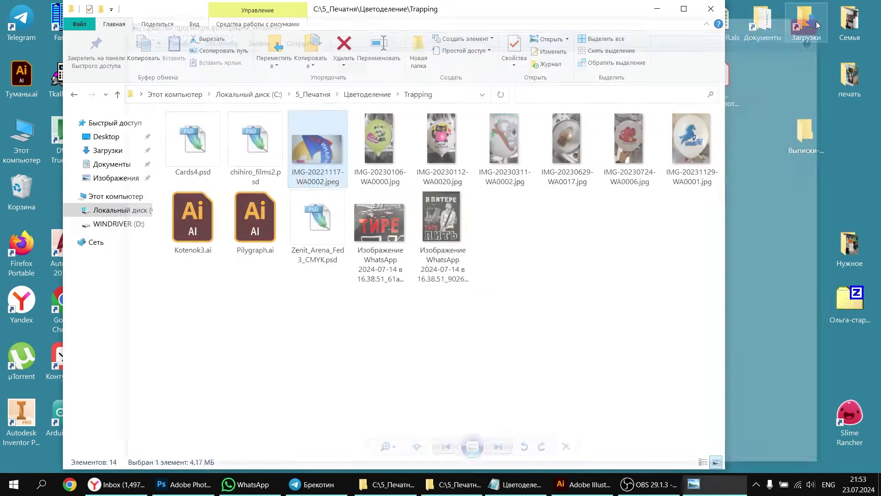
left_click(555, 339)
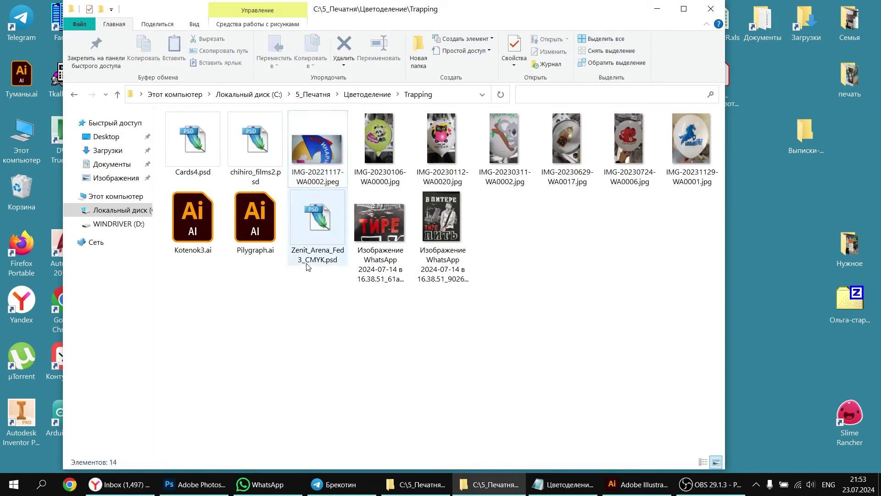
left_click(183, 222)
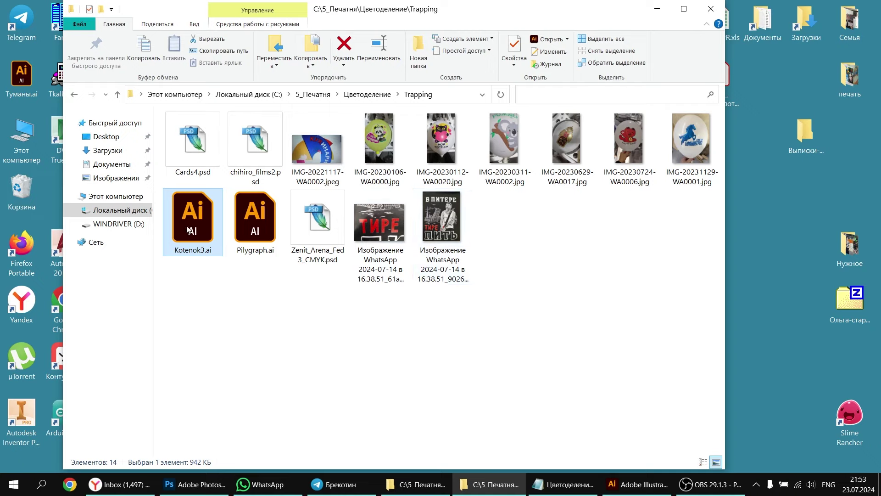
left_click_drag(191, 226, 110, 245)
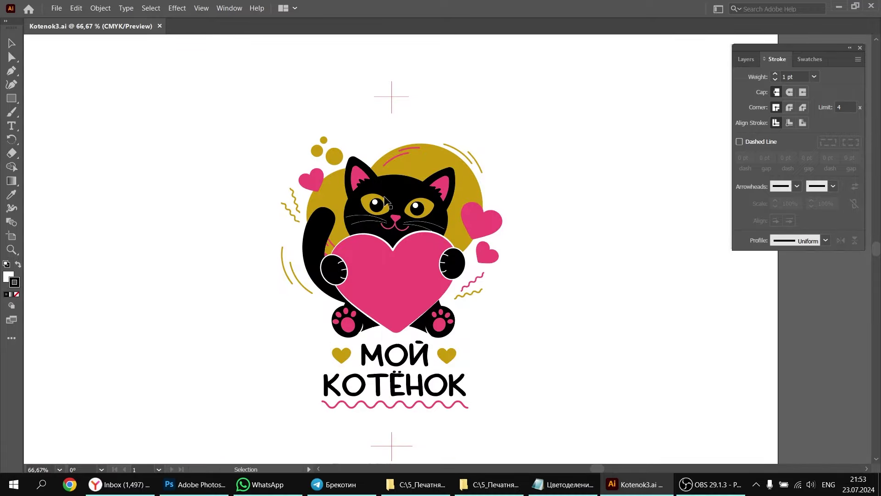
Step: Nudge the ochre shapes slightly left, out of register with the other colours, and inspect the edges around the cat's head
scroll(345, 220, "up", 1)
scroll(345, 221, "down", 1)
left_click(338, 194)
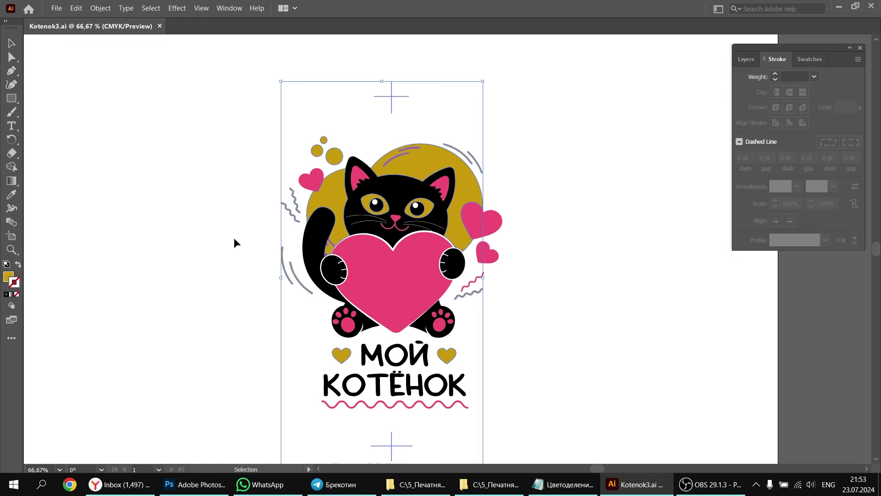
key("Left")
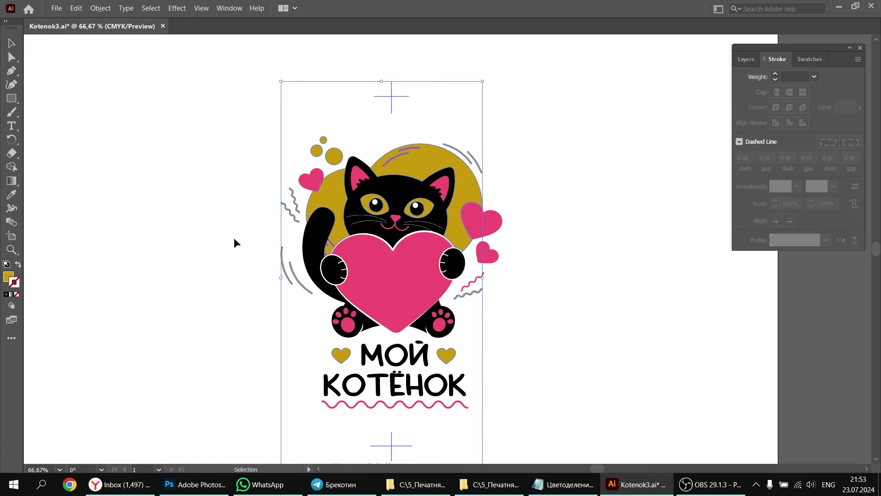
key("Left")
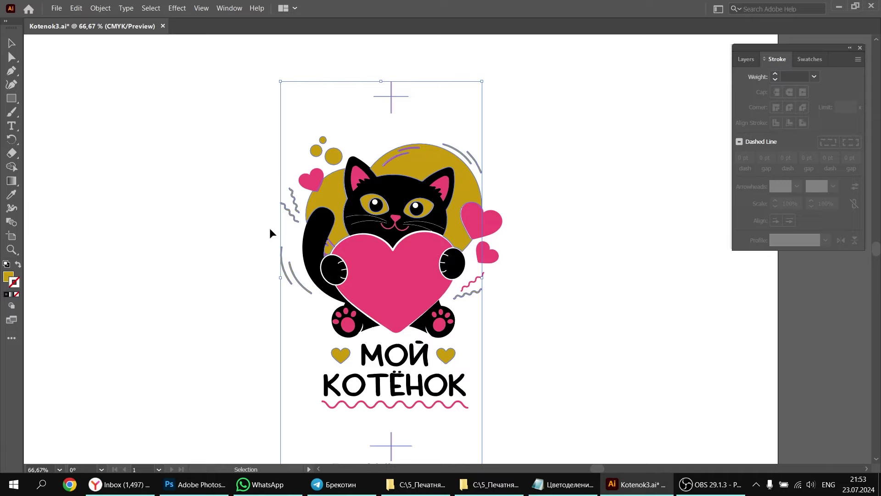
left_click(161, 186)
key("z")
left_click_drag(351, 195, 494, 302)
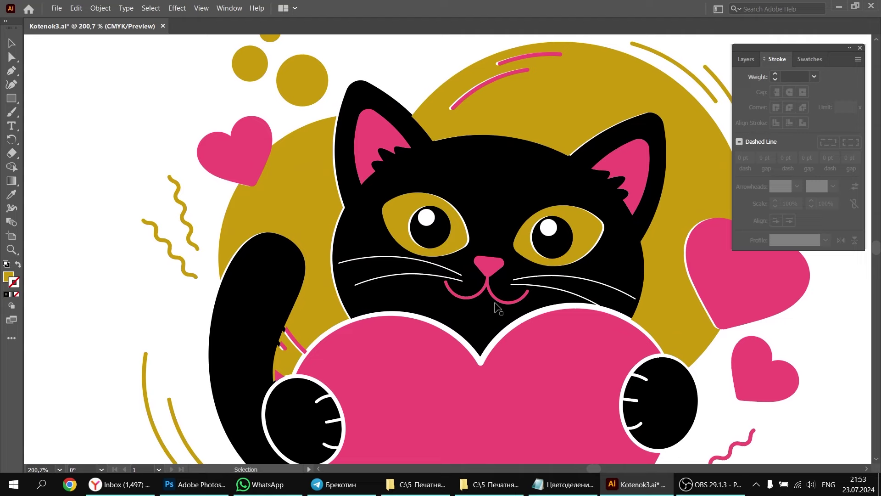
Step: Undo the nudges of the ochre shapes and clear the selection
key("a")
key("ctrl+a")
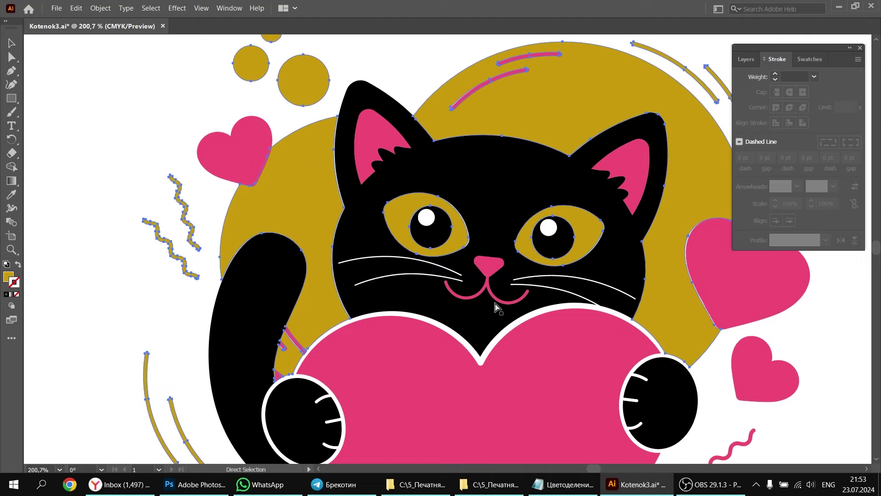
key("ctrl+s")
key("v")
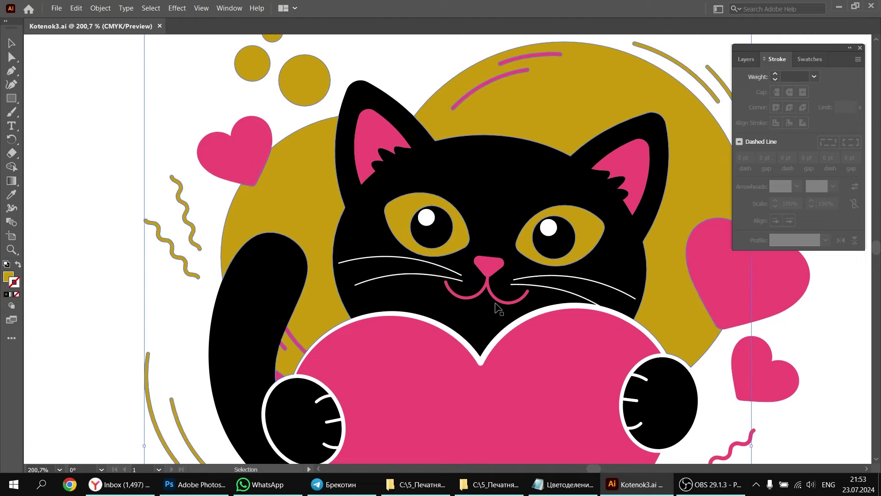
left_click(92, 89)
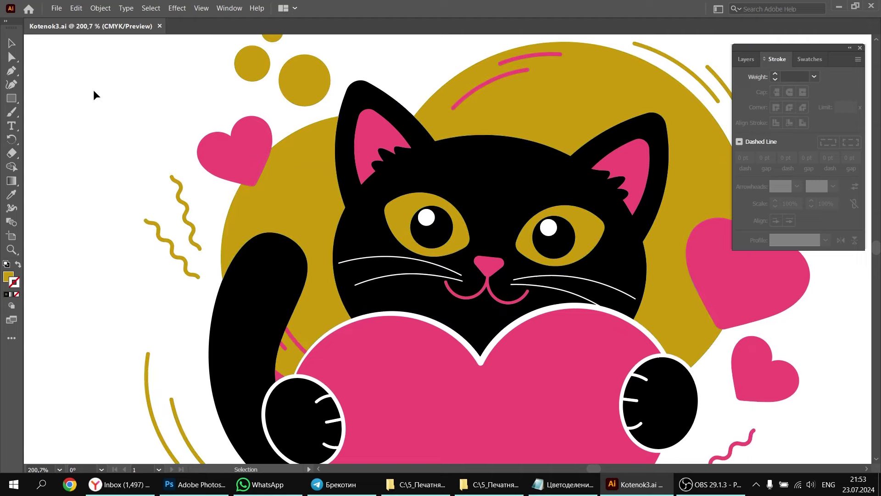
Step: Nudge the pink shapes one increment to the right and back again, and deselect them
left_click(740, 279)
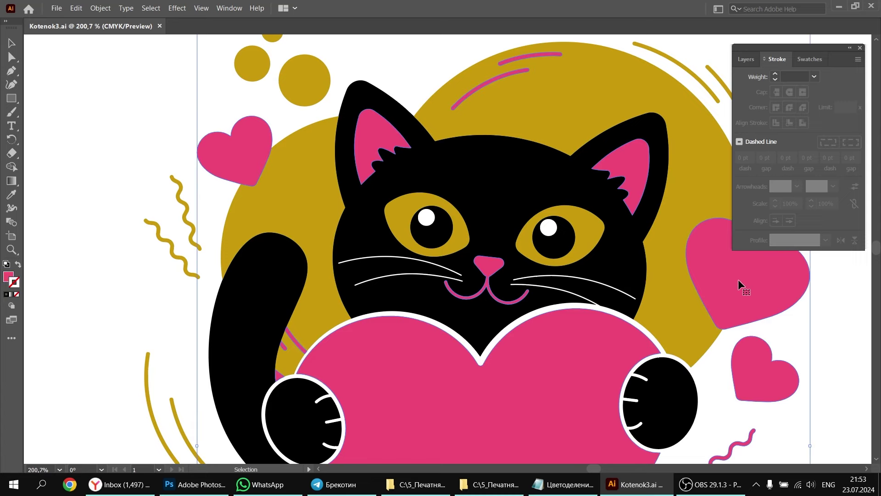
key("Right")
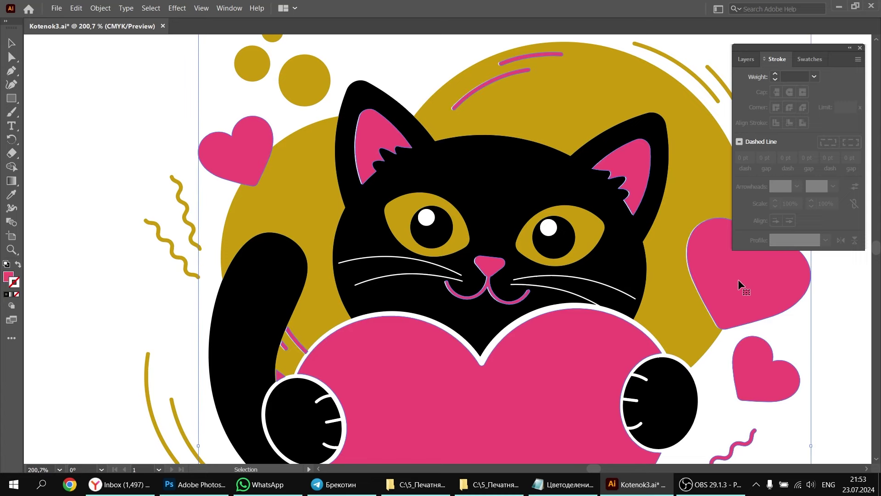
key("Left")
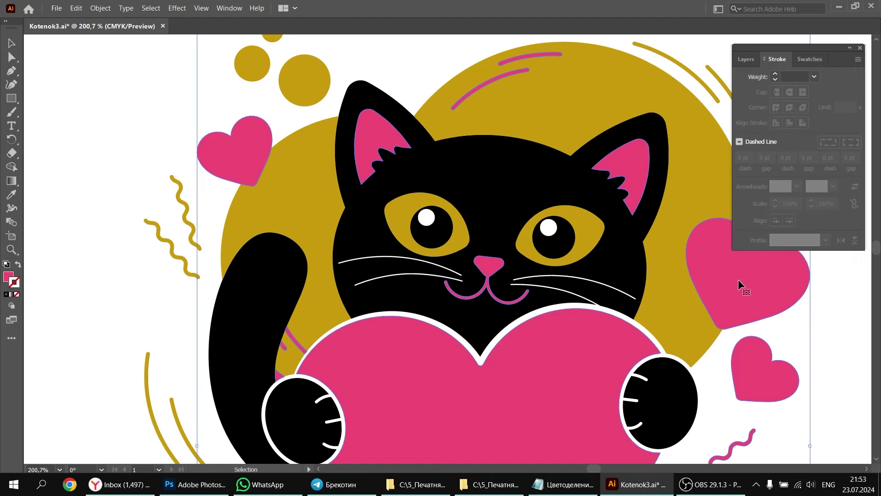
left_click(840, 291)
Step: Display the document's colour swatches
left_click(530, 245, "alt")
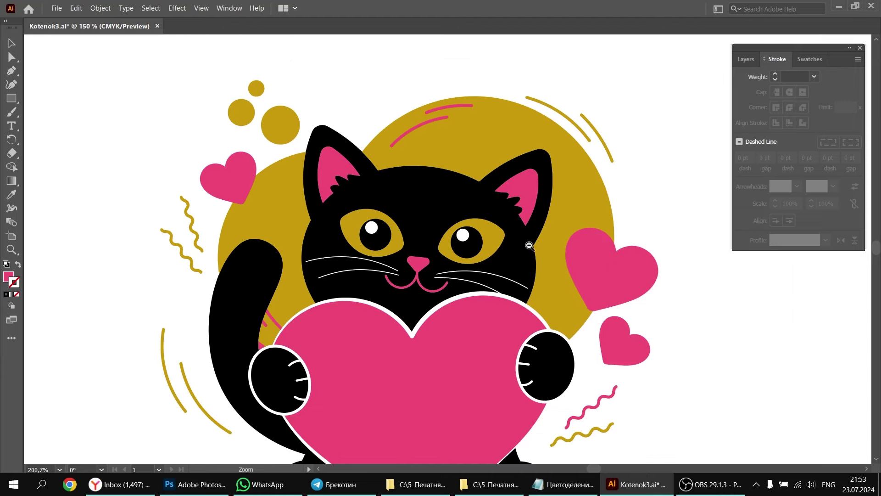
key("v")
left_click(817, 60)
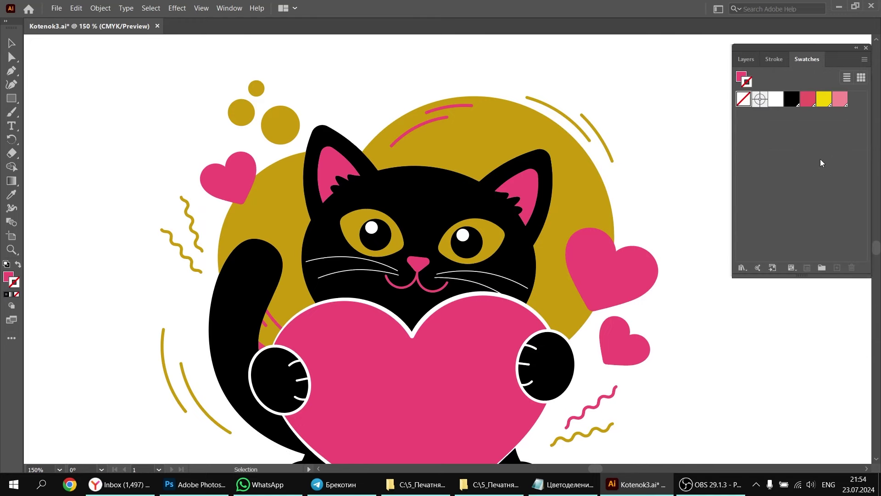
Step: Move the ochre shapes away from the artwork, undo the move and deselect them
left_click(274, 202)
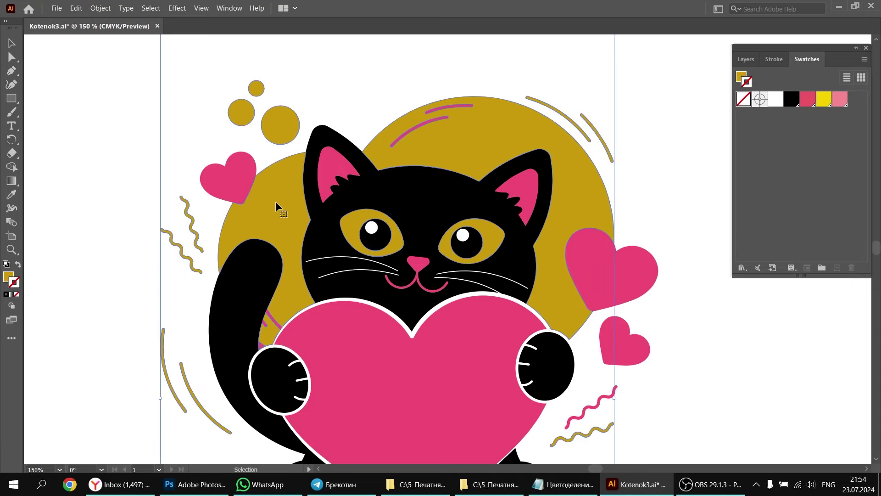
left_click_drag(276, 202, 145, 163)
key("ctrl+z")
left_click(122, 233)
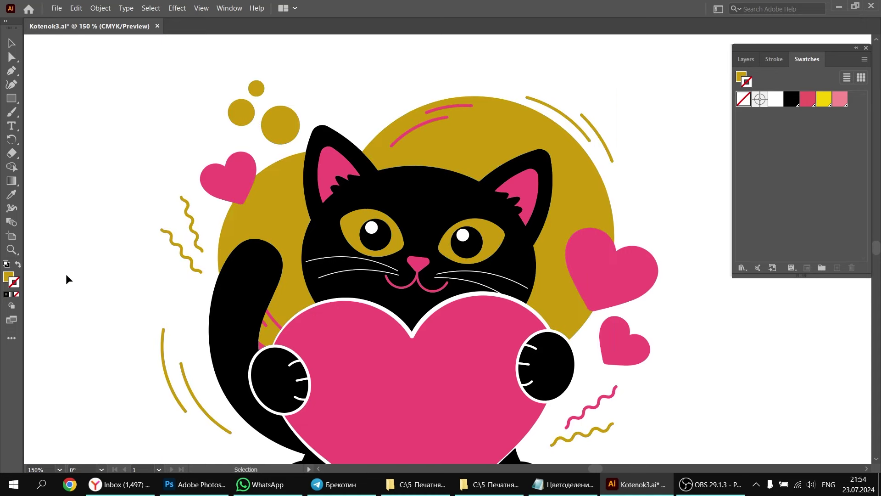
Step: Apply the yellow swatch as the stroke of all ochre shapes and deselect them
key("ctrl+a")
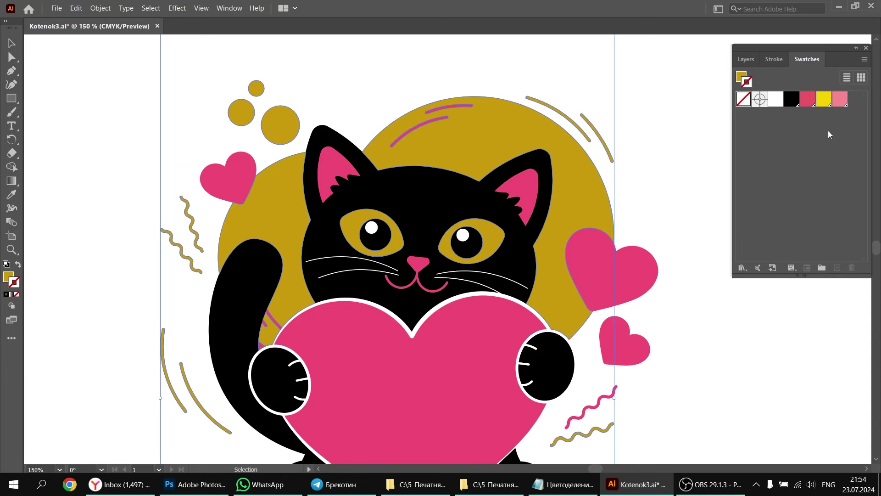
left_click(825, 106)
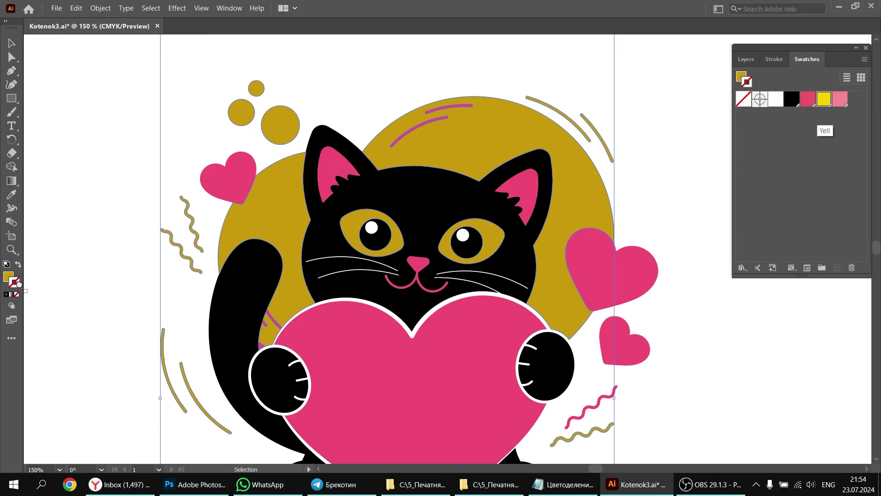
left_click_drag(18, 283, 18, 283)
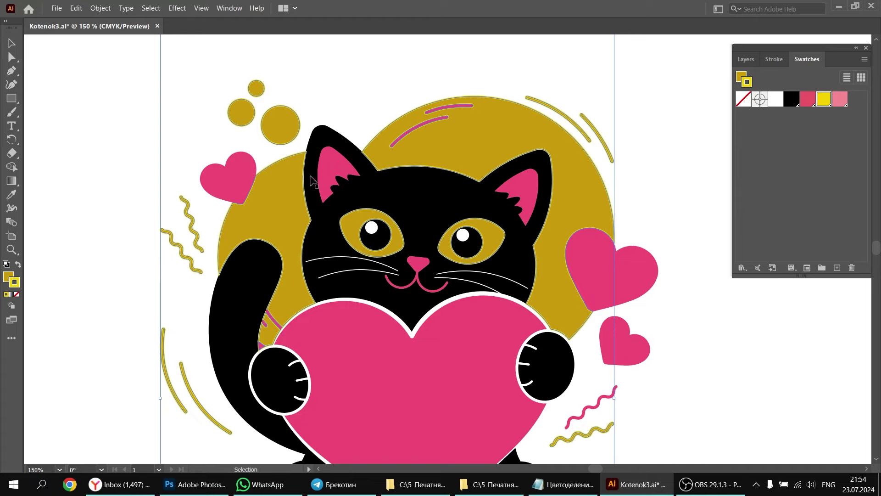
left_click(191, 129)
Step: Shift the pink shapes to inspect the yellow trap stroke beneath them near the cat's ear, undoing each move
key("z")
left_click_drag(288, 146, 326, 177)
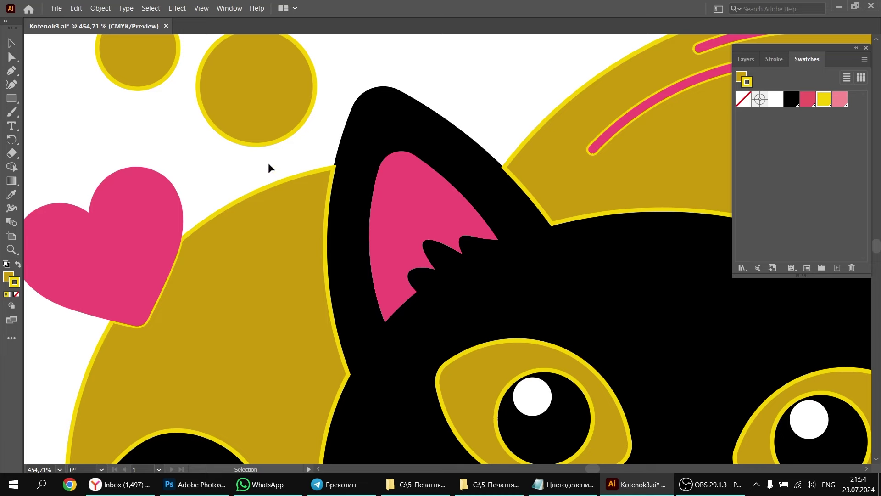
left_click(143, 222)
mouse_move(143, 219)
left_mouse_down()
mouse_move(149, 228)
mouse_move(94, 145)
mouse_move(117, 183)
left_mouse_up()
key("ctrl+z")
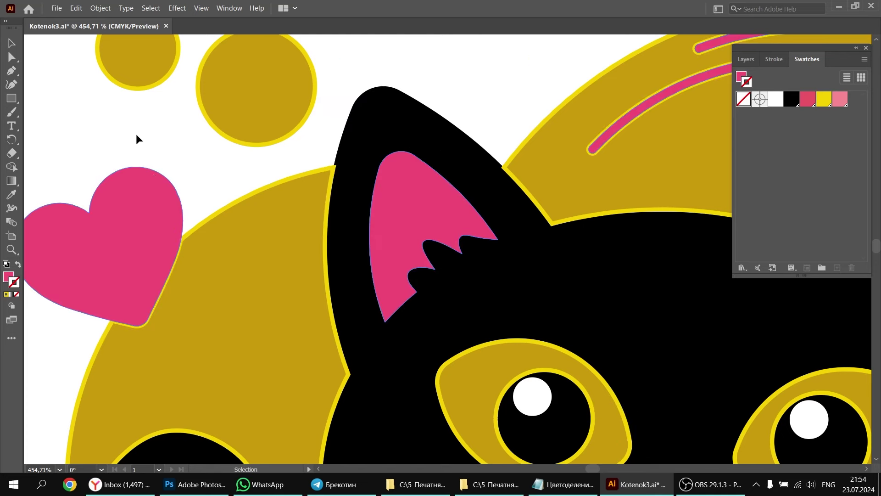
left_click_drag(152, 221, 144, 217)
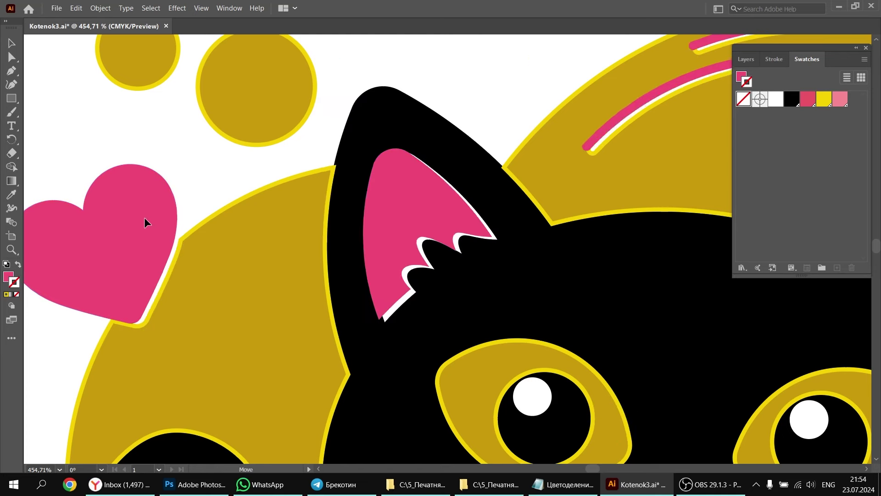
key("ctrl+z")
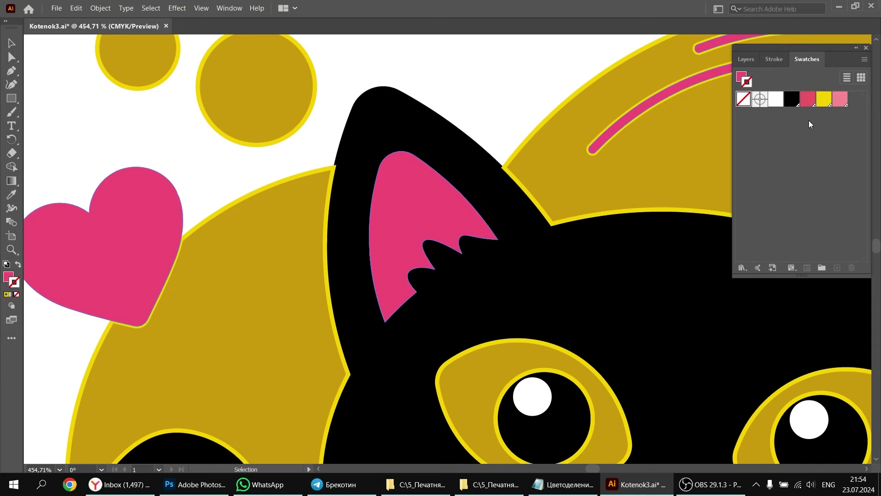
Step: Try the Rose swatch as the stroke of the pink shapes, replace it with the light pink swatch, and deselect them
left_click_drag(808, 99, 541, 267)
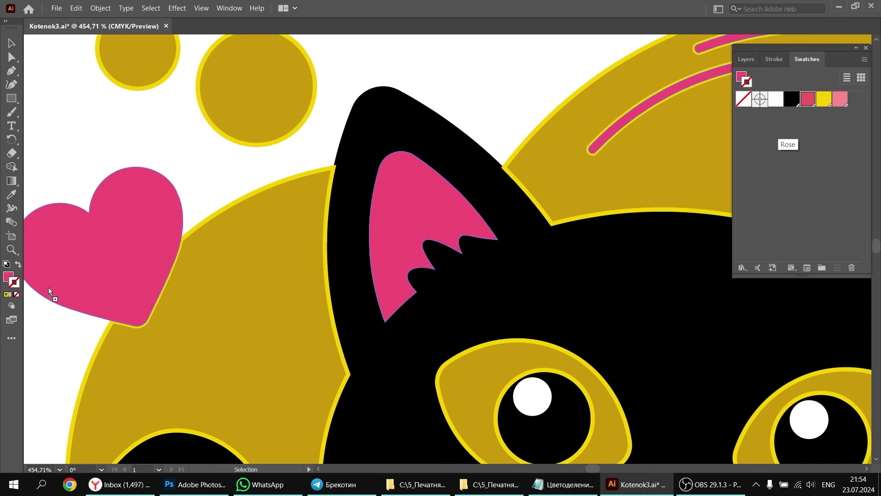
mouse_move(48, 287)
left_mouse_down()
mouse_move(13, 289)
mouse_move(18, 283)
left_mouse_up()
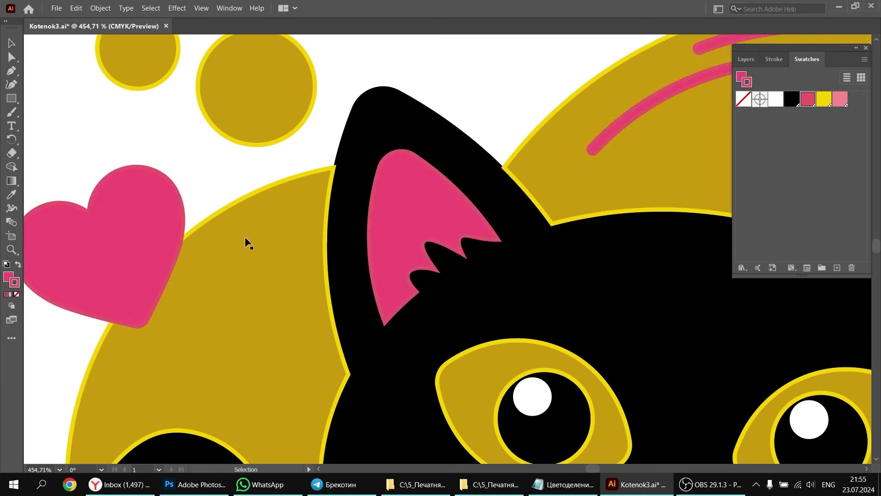
left_click(797, 153)
mouse_move(840, 98)
left_mouse_down()
mouse_move(2, 287)
mouse_move(19, 279)
left_mouse_up()
left_click(185, 159)
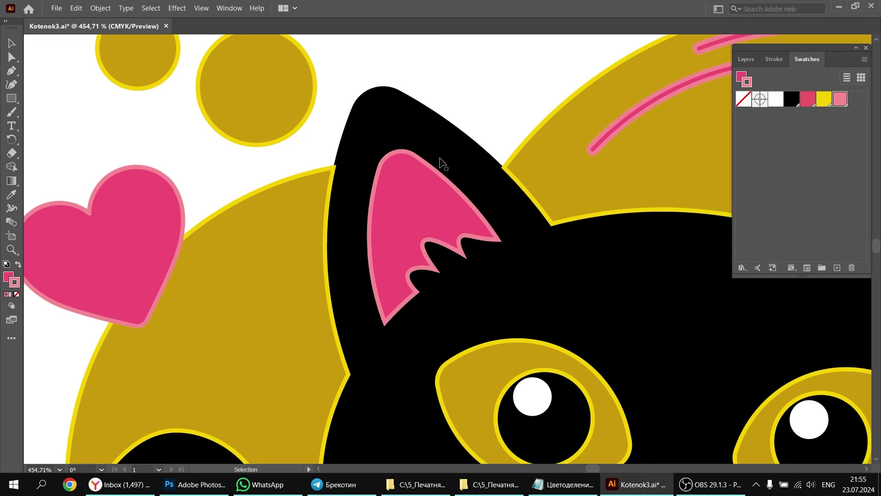
Step: Nudge the outlined pink shapes left and right to test the trap overlap, return them to their starting position and deselect
left_click(161, 230)
key("Left")
key("Left")
key("Left")
key("Left")
key("Left")
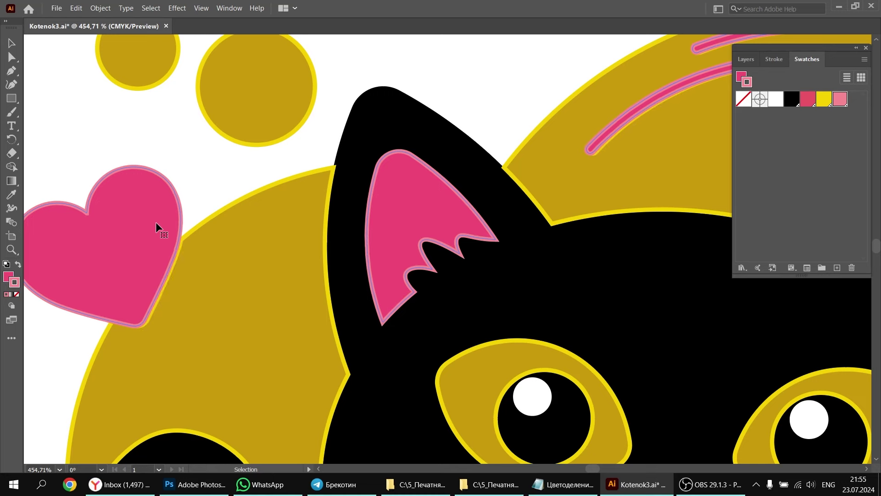
key("Right")
key("Right")
key("Right")
key("Right")
key("Right")
key("Right")
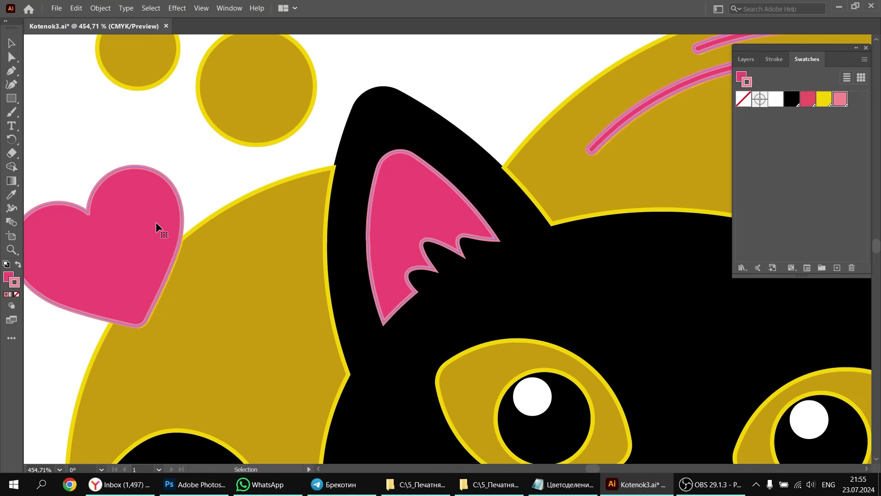
key("Left")
key("Left")
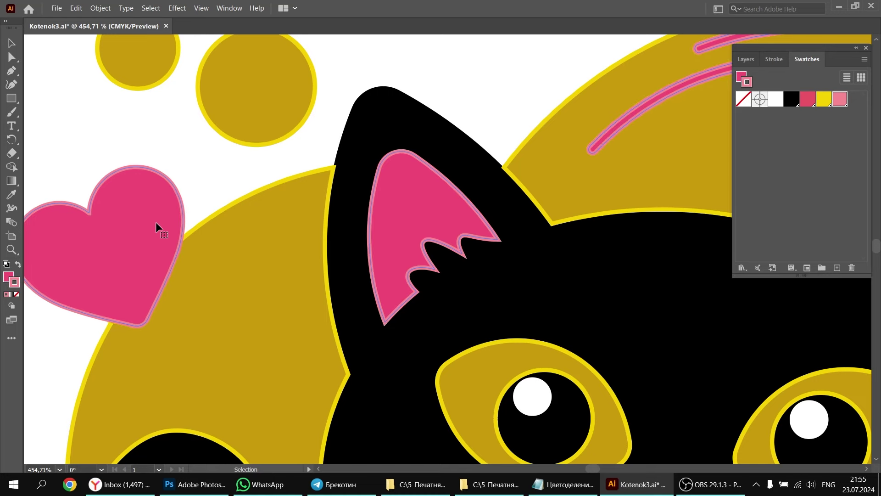
left_click(189, 148)
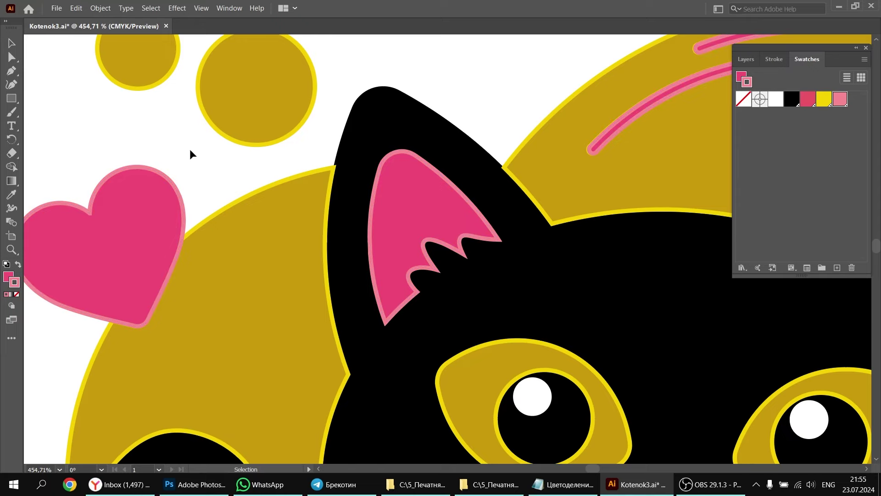
Step: Examine the whole artwork with its outlined colours, registration marks and colour labels
key("z")
left_click(548, 324, "alt")
left_click(526, 307, "alt")
left_click(515, 296, "alt")
left_click(514, 296, "alt")
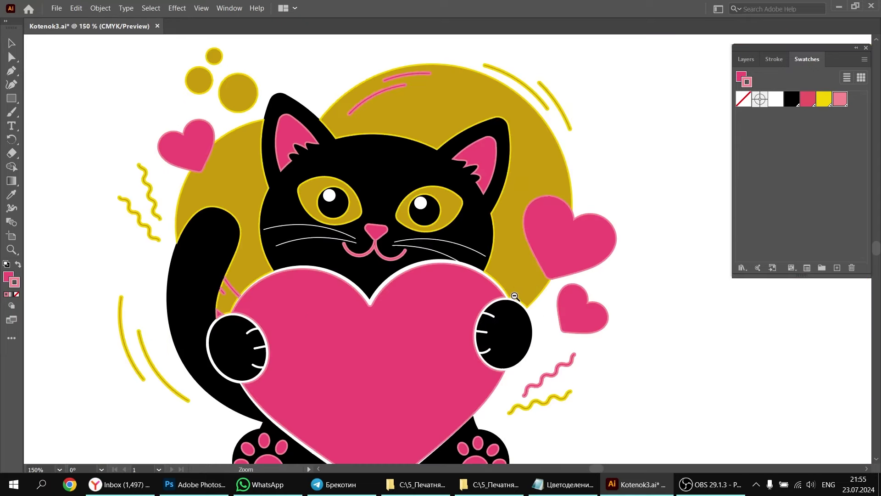
left_click(499, 291, "alt")
key("v")
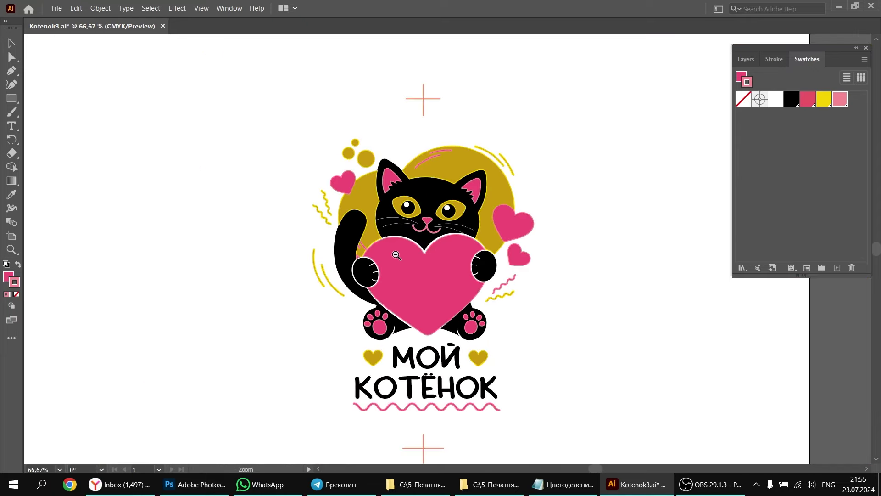
key("ctrl+minus")
key("z")
left_click(600, 306, "alt")
scroll(601, 307, "left", 5)
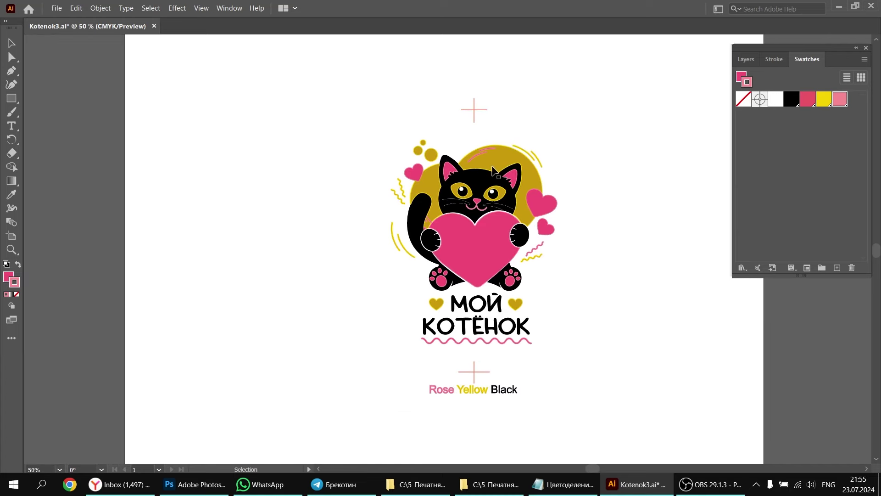
Step: Bring the black cat and lettering group to the front of the ochre and pink shapes and deselect it
left_click(472, 186)
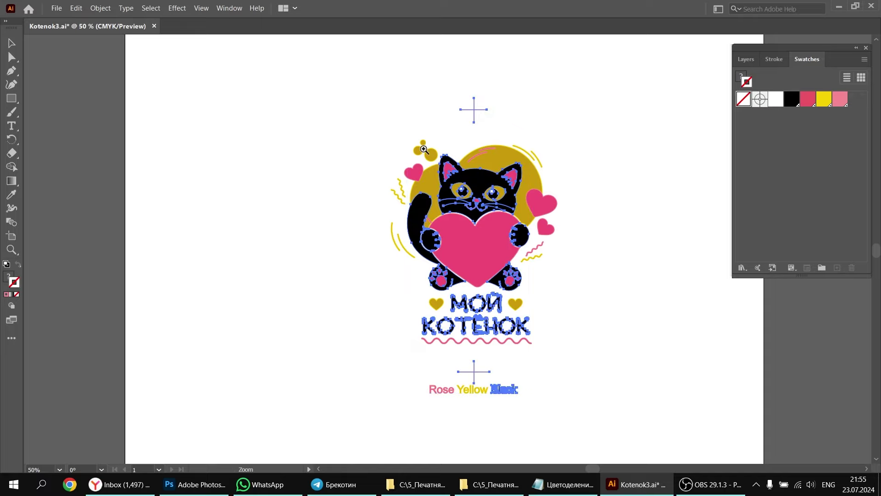
key("z")
left_click(467, 196)
left_click_drag(466, 196, 566, 210)
key("v")
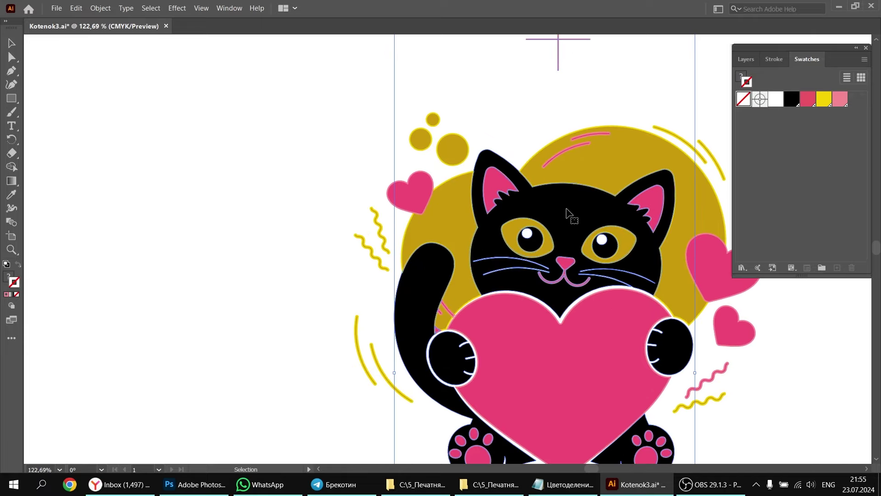
right_click(567, 212)
mouse_move(614, 332)
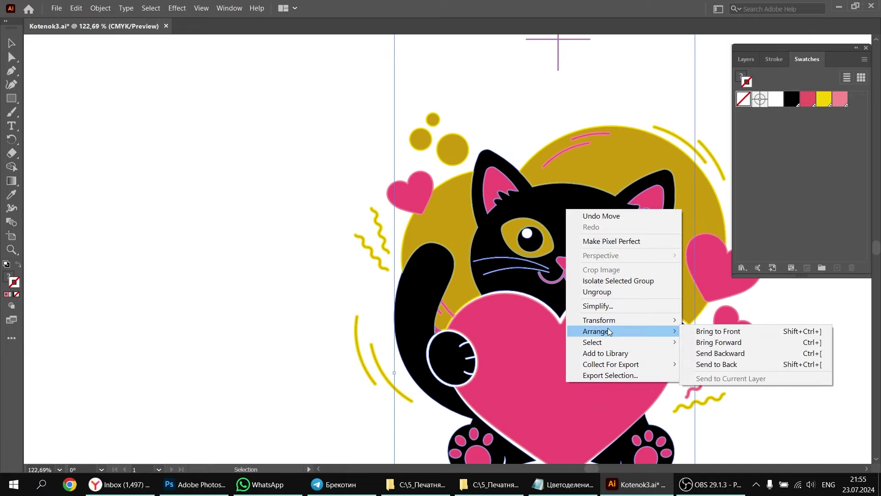
left_click(712, 334)
left_click(300, 111)
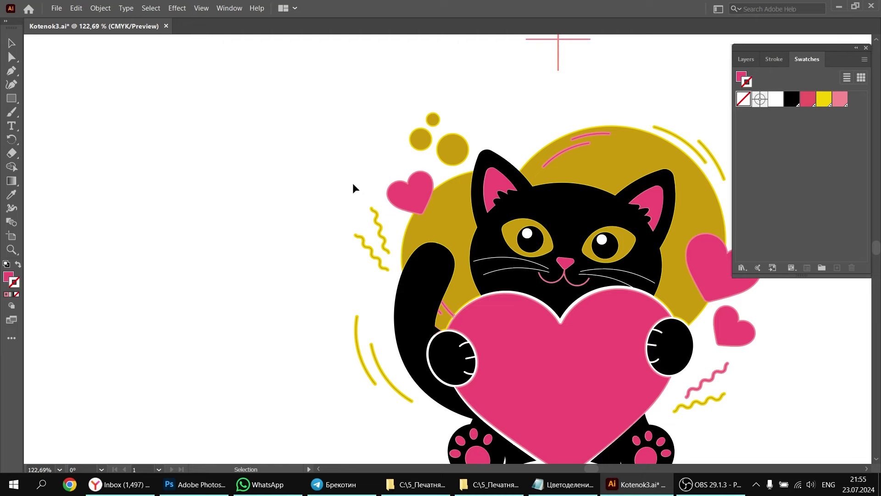
Step: Pull the black, yellow and rose colour groups apart into three evenly spaced side-by-side plates and deselect them
key("ctrl+minus")
key("ctrl+minus")
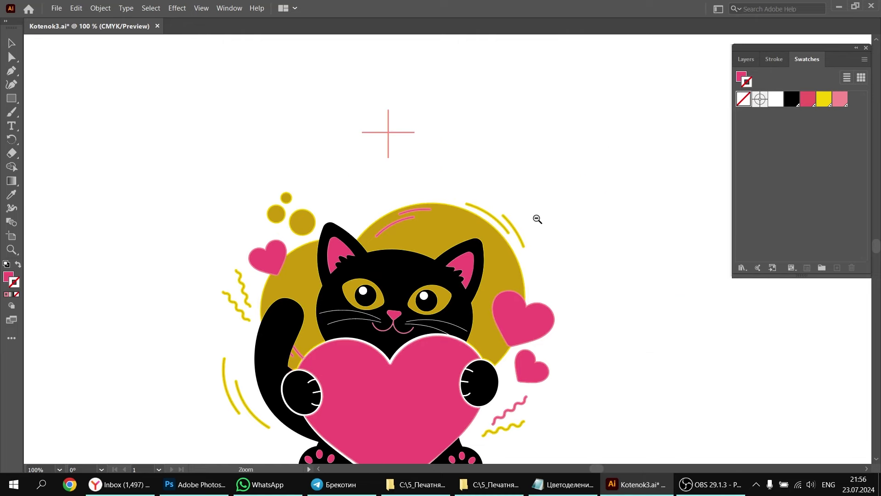
left_click_drag(501, 276, 627, 201)
key("ctrl+minus")
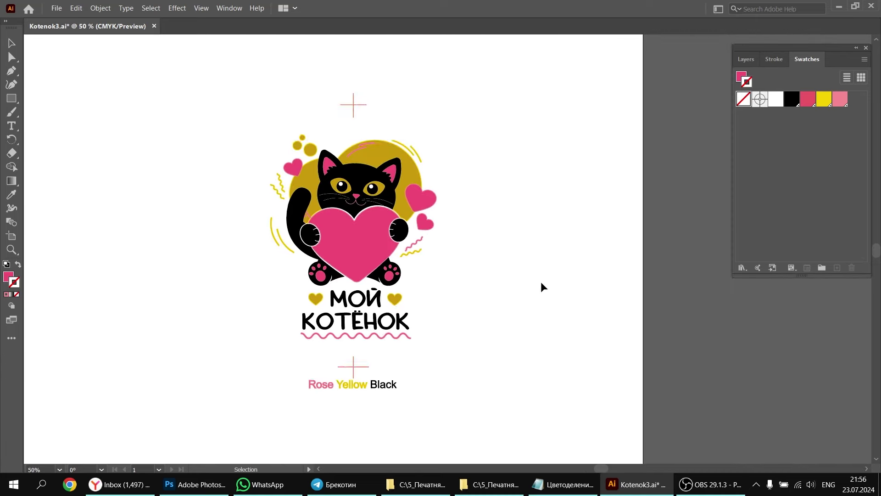
left_click_drag(541, 287, 674, 308)
left_click_drag(514, 182, 261, 174)
left_click_drag(551, 261, 676, 247)
left_click_drag(525, 164, 445, 186)
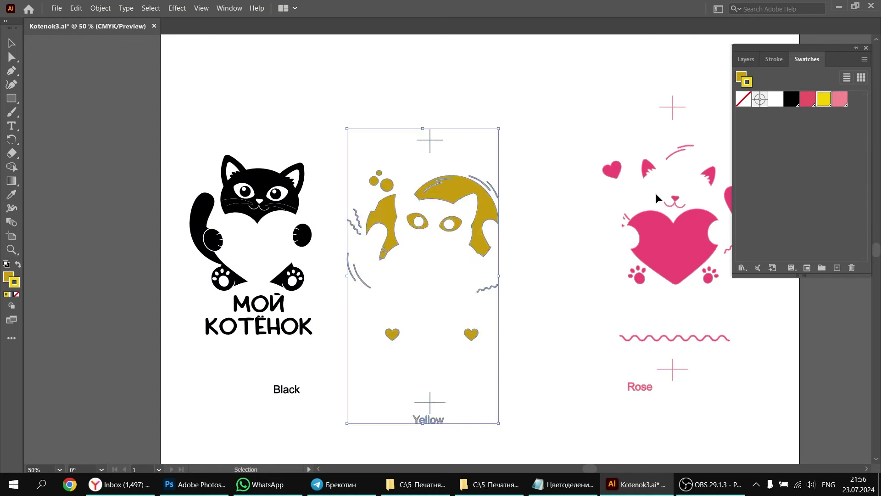
left_click_drag(686, 231, 614, 262)
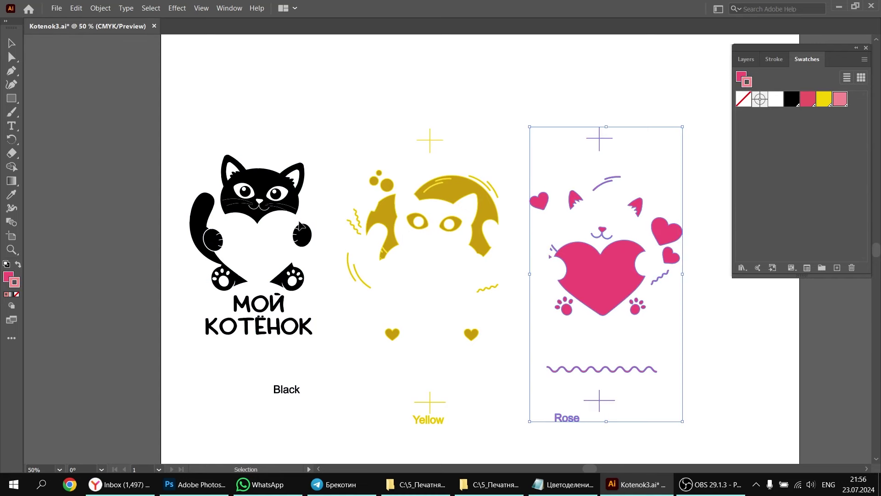
left_click_drag(288, 206, 293, 225)
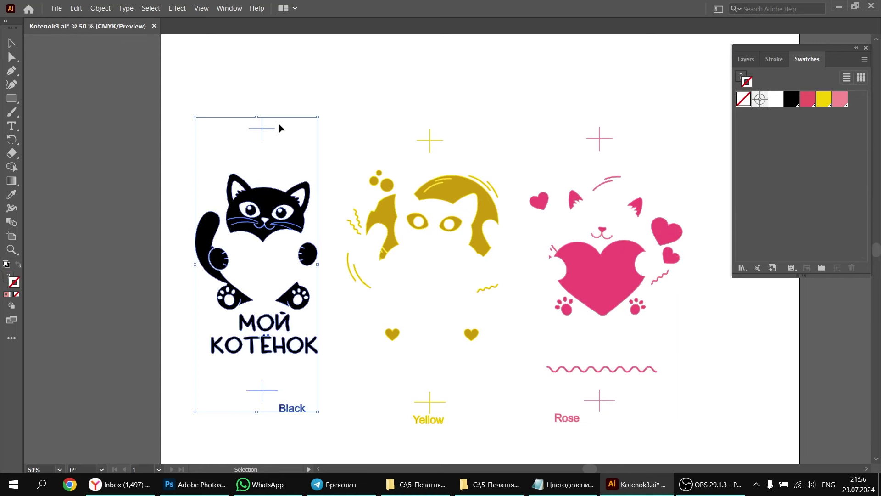
left_click(287, 96)
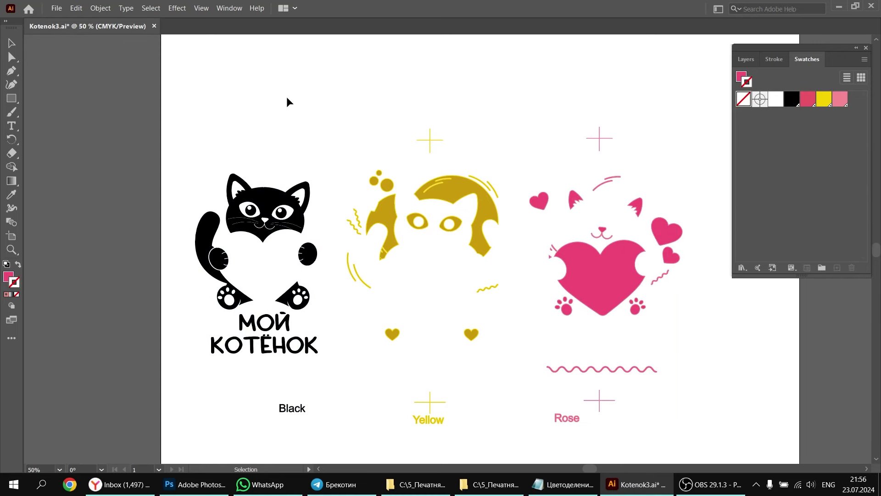
Step: Fill the Yellow and Rose plates with the black swatch and deselect them
left_click(456, 190)
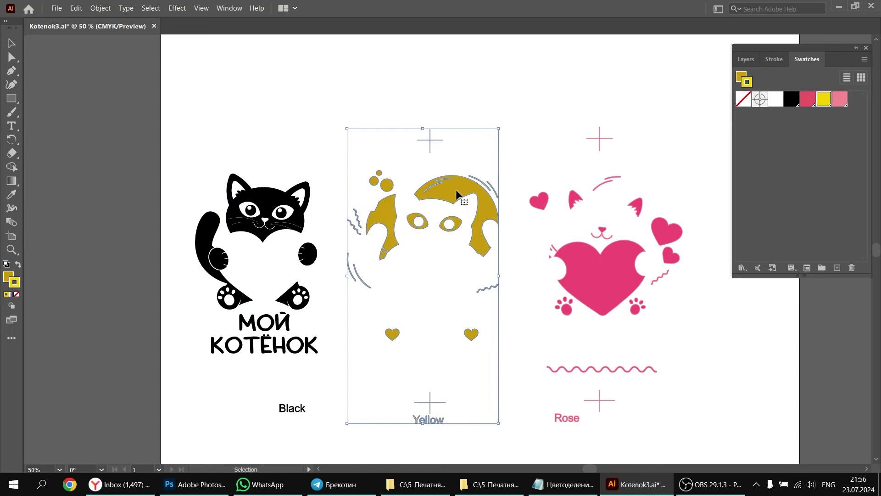
left_click(10, 274)
left_click_drag(798, 102, 9, 279)
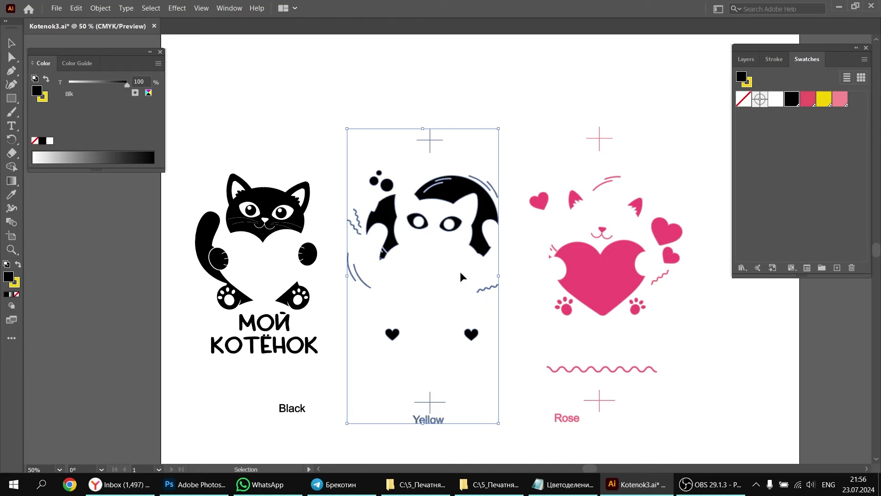
left_click(604, 265)
left_click_drag(801, 100, 8, 277)
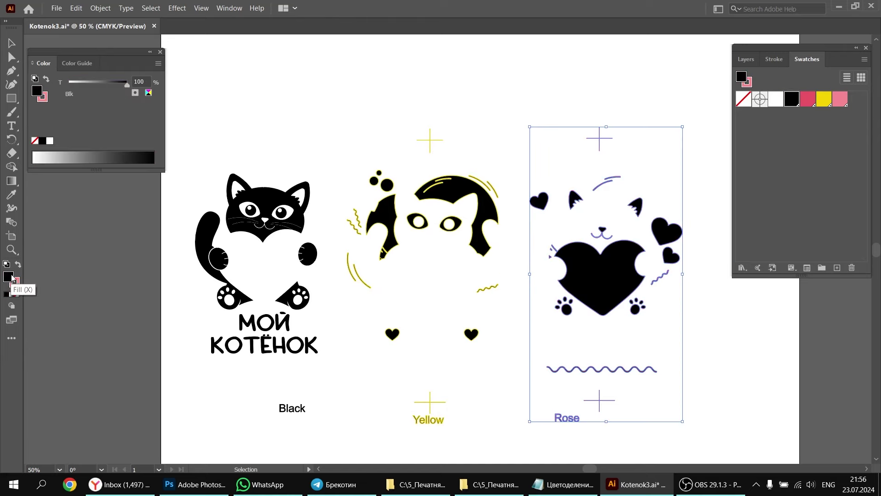
left_click(383, 75)
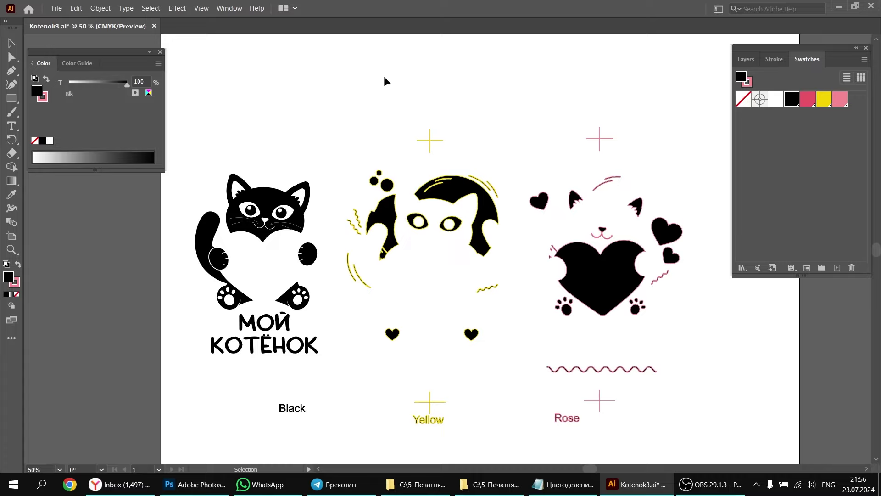
Step: Set the Yellow plate's stroke to the black swatch and deselect the plate
key("z")
left_click_drag(444, 189, 544, 272)
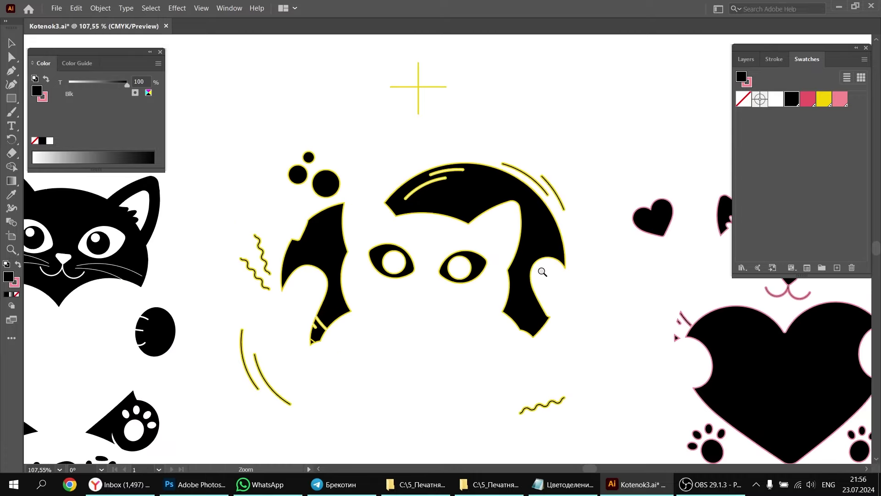
left_click(461, 192)
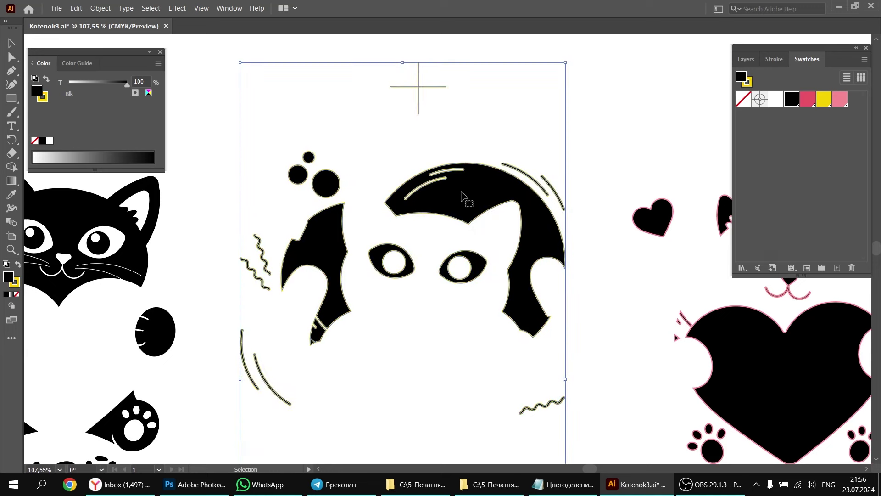
left_click(18, 284)
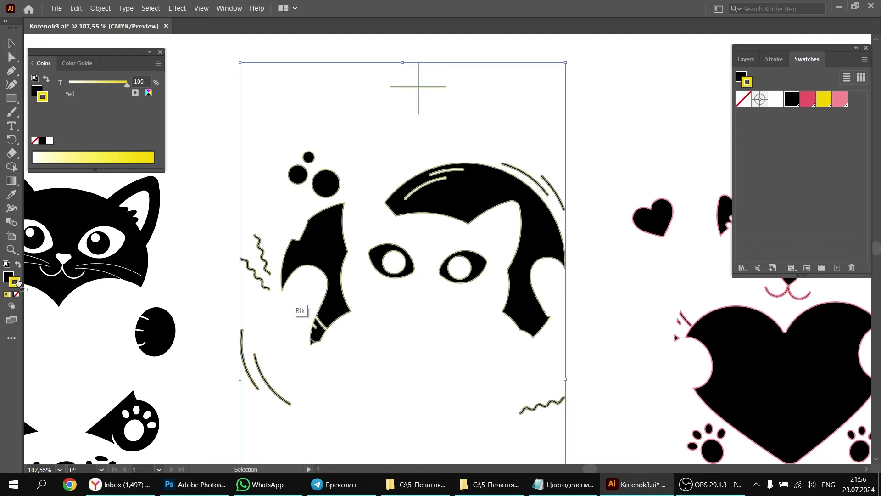
left_click_drag(18, 284, 15, 282)
left_click(368, 116)
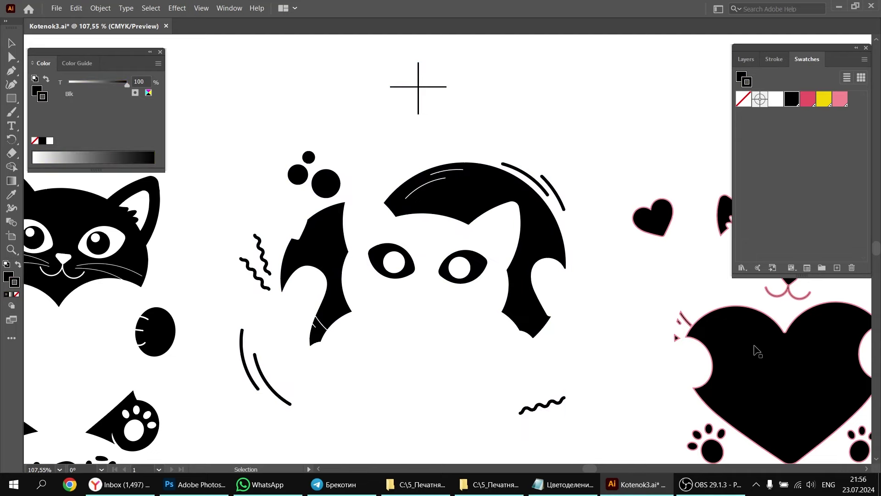
Step: Set the Rose plate's stroke to the black swatch, deselect it and review all three black plates together
left_click_drag(594, 260, 381, 248)
left_click(536, 352)
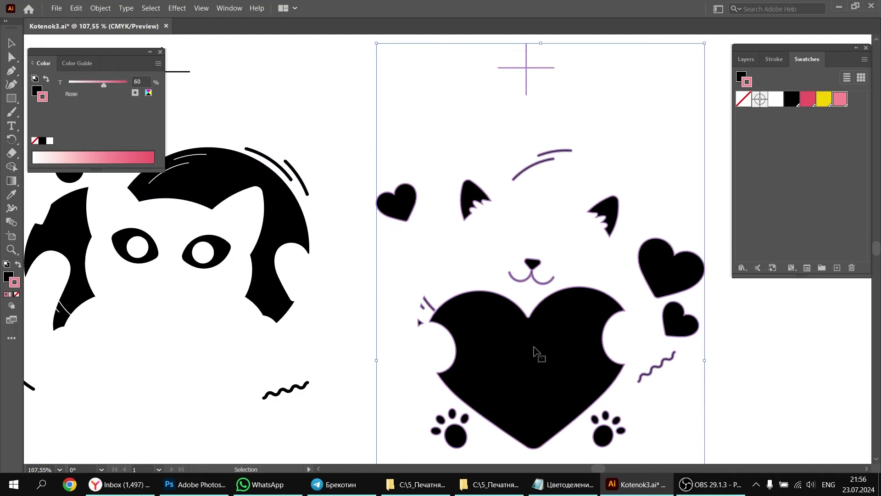
mouse_move(791, 104)
left_mouse_down()
mouse_move(128, 298)
mouse_move(18, 279)
left_mouse_up()
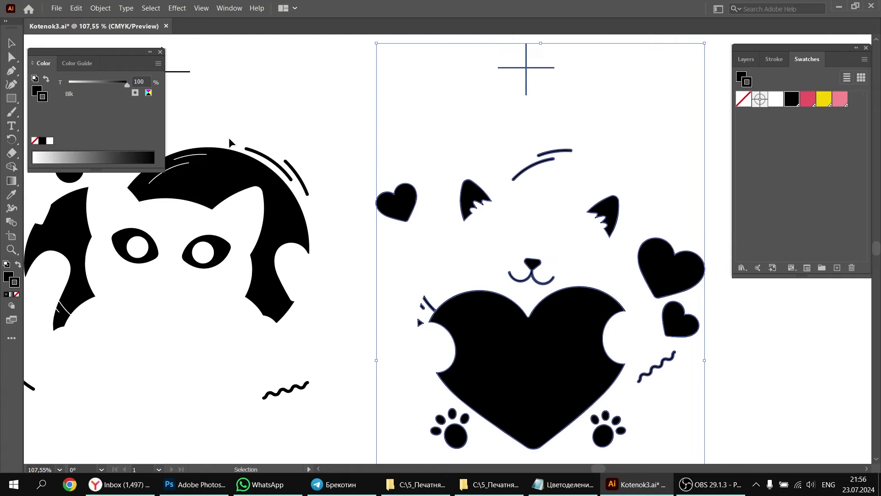
left_click(325, 100)
key("z")
left_click(482, 232, "alt")
left_click(368, 278, "alt")
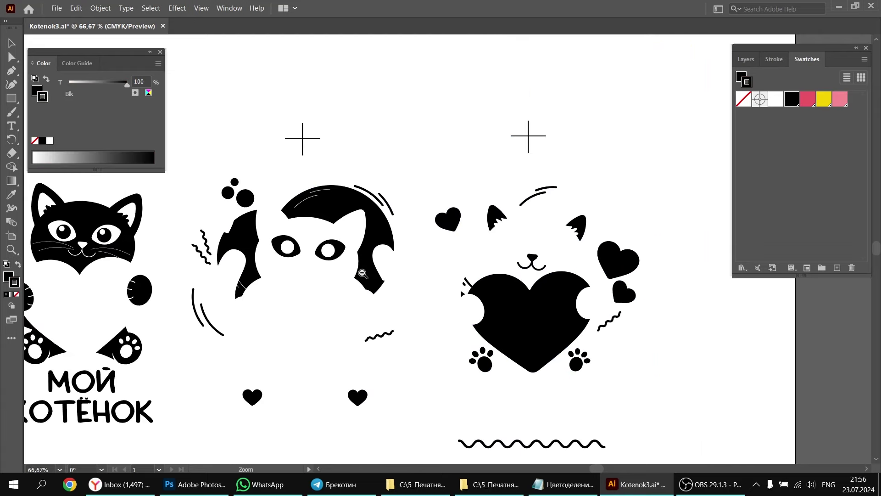
left_click_drag(420, 276, 557, 234)
key("ctrl+minus")
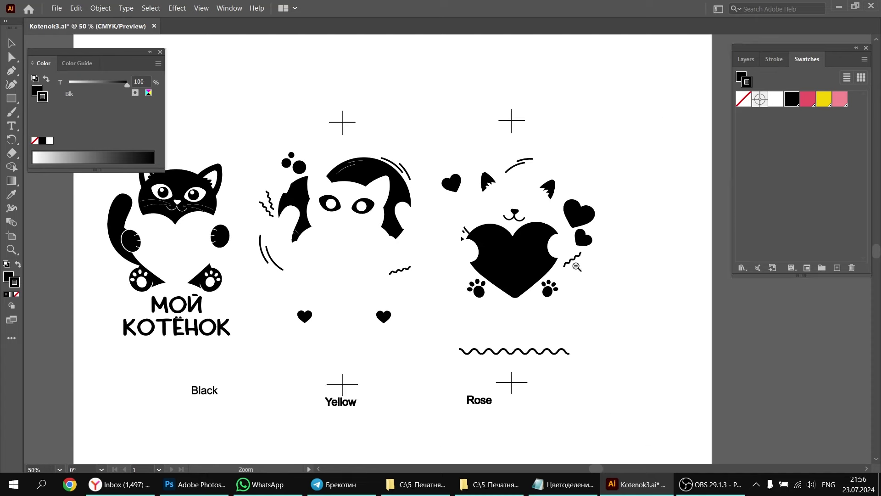
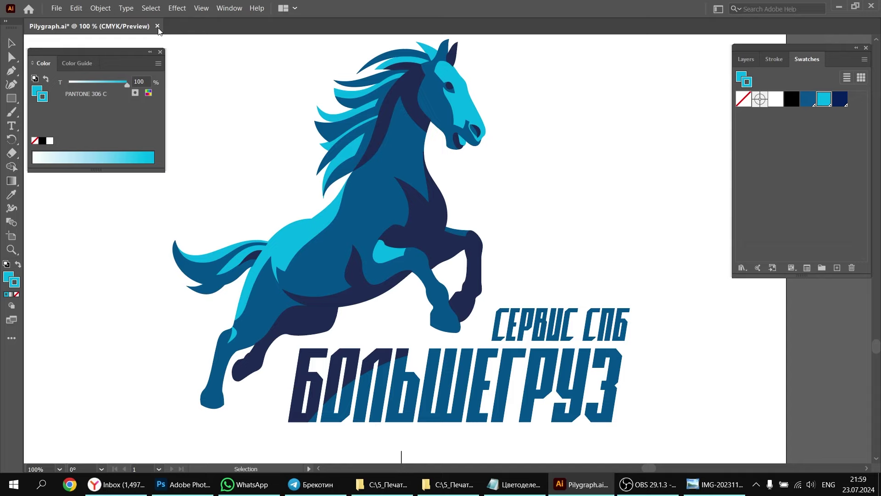
Step: Close Pilygraph.ai and open Zenit_Arena_Fed3_CMYK.psd from the Trapping folder in Photoshop
left_click(157, 26)
left_click(500, 258)
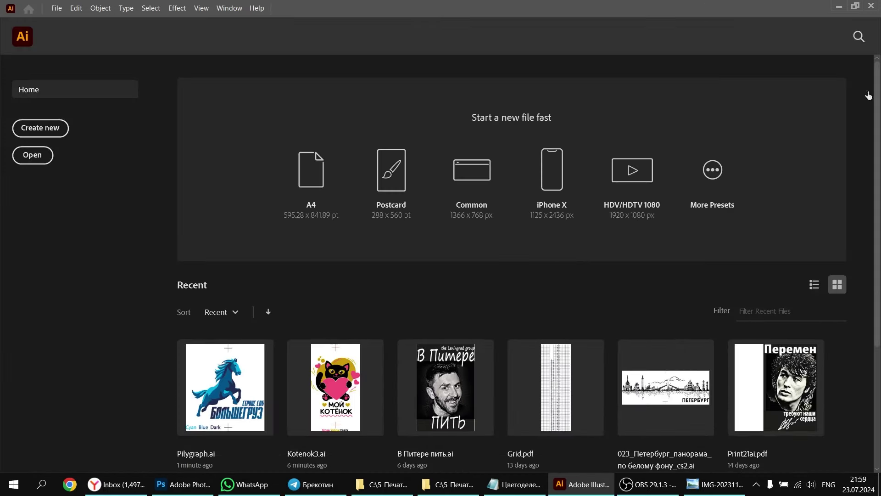
left_click(839, 6)
left_click(332, 337)
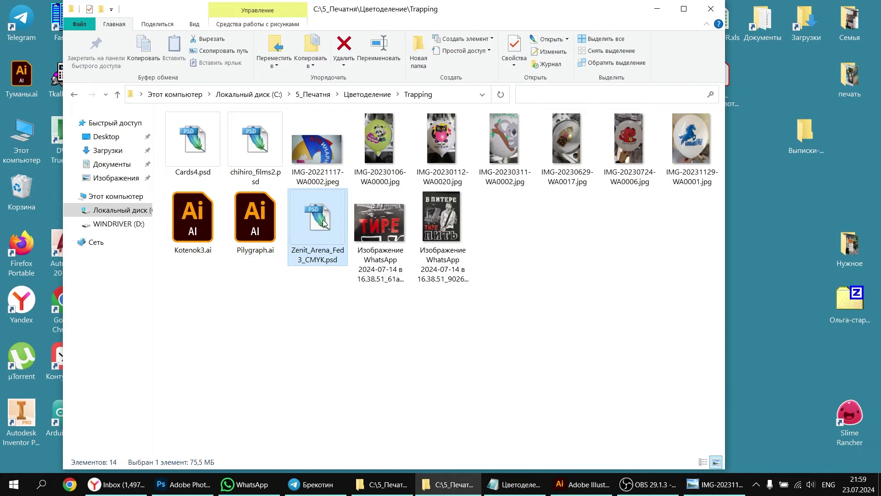
left_click_drag(323, 219, 452, 247)
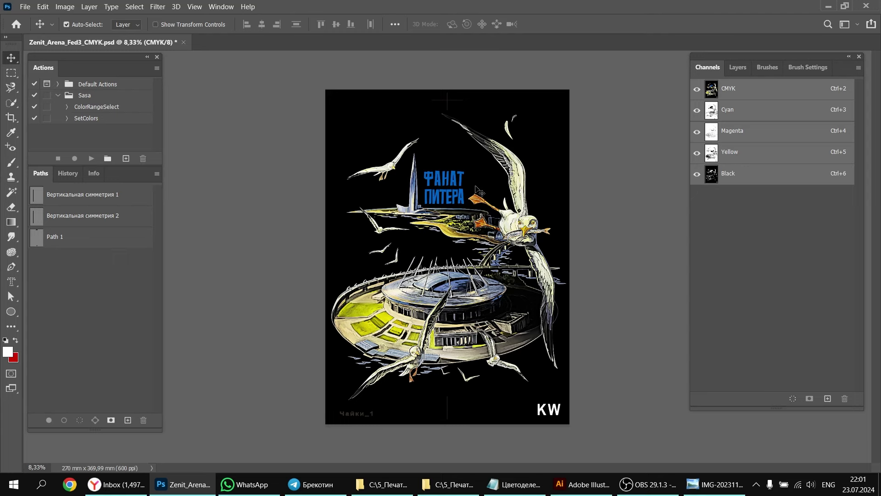
Step: Show only the Cyan and Black channels while examining the ФАНАТ ПИТЕРА lettering up close
left_click(436, 180, "ctrl")
left_click_drag(469, 208, 502, 236)
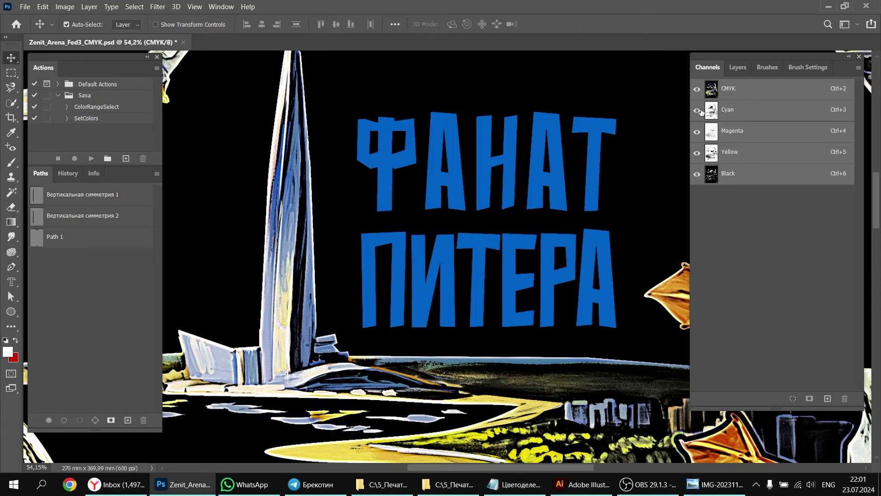
left_click_drag(701, 110, 704, 163)
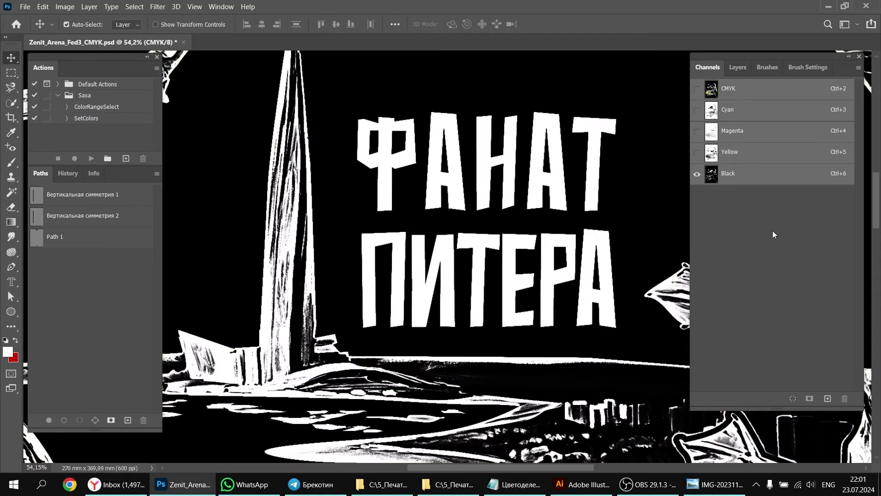
left_click(697, 110)
left_click(698, 111)
left_click(698, 110)
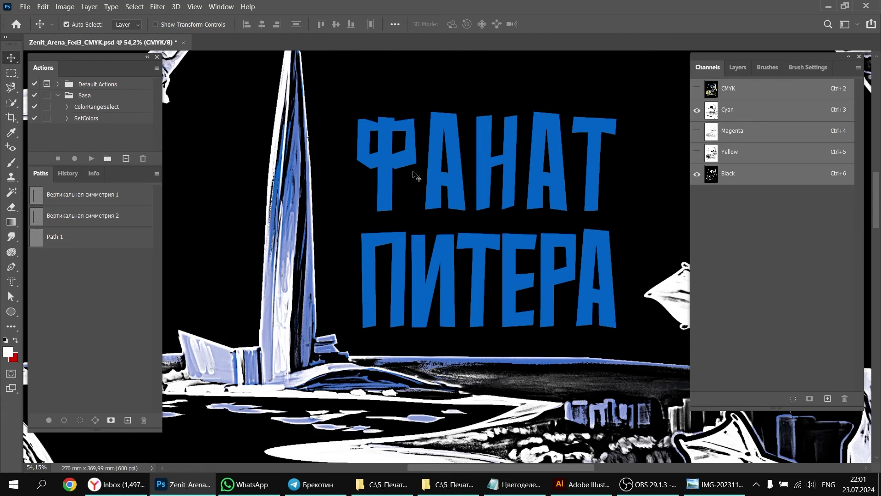
Step: Load the Cyan channel as a selection, examine its outline around the letters and deselect it
left_click(712, 112, "ctrl")
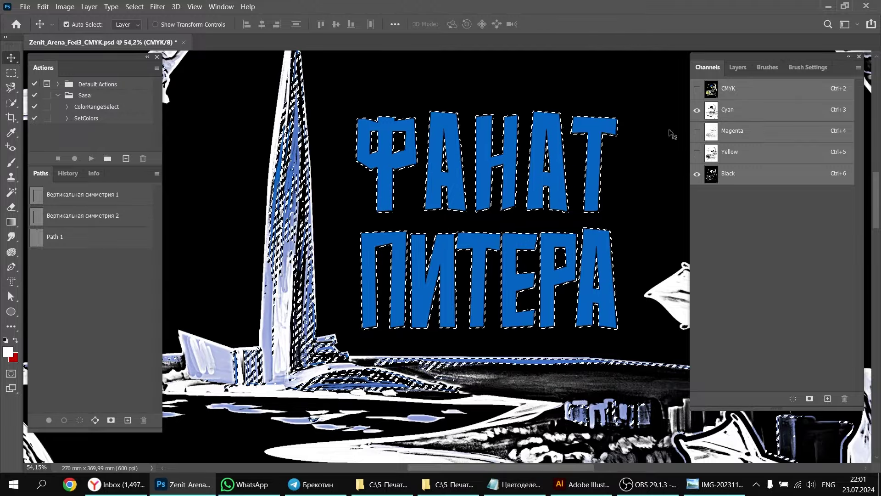
left_click_drag(373, 165, 418, 171)
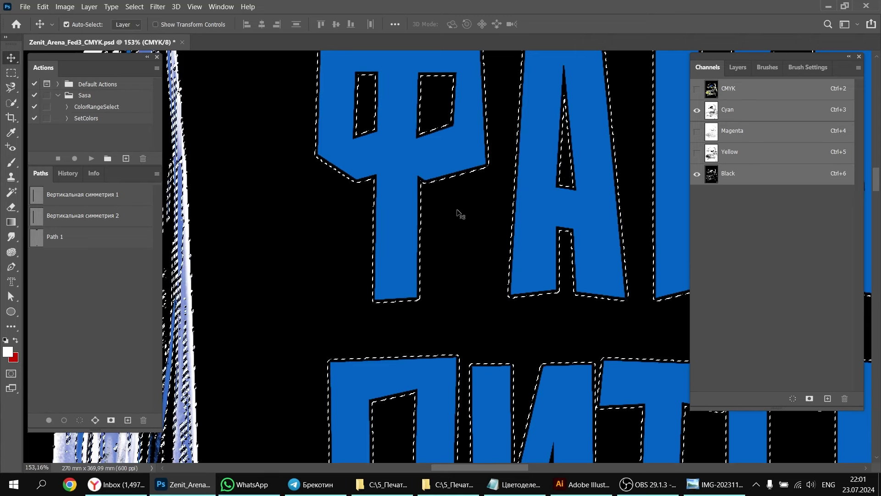
key("ctrl+d")
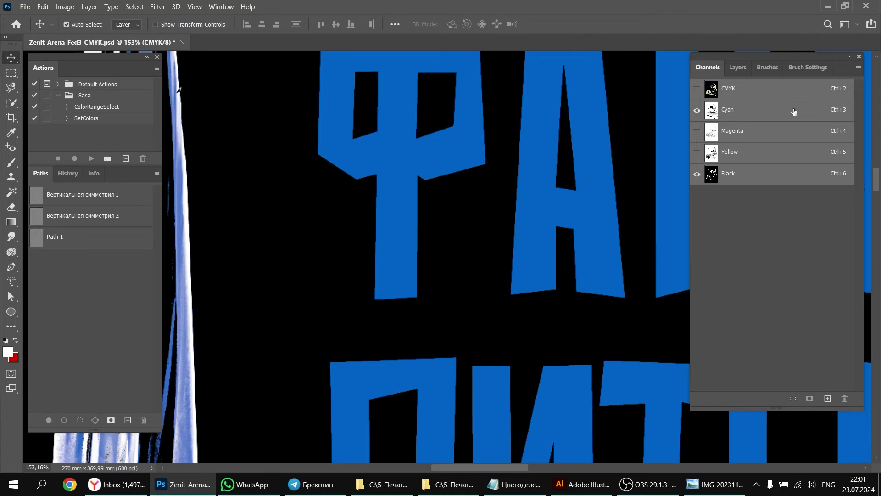
Step: Make Cyan the only active channel, try shifting it sideways against the Black channel and undo the move
left_click(711, 111)
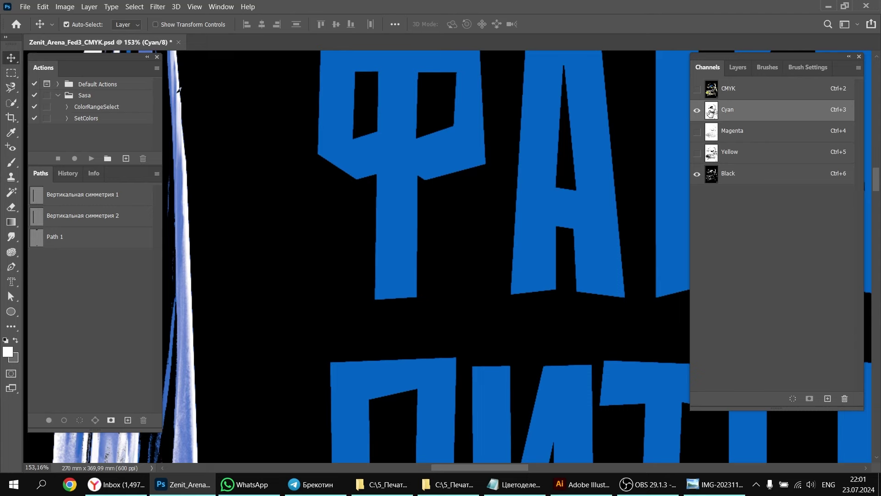
left_click(400, 177)
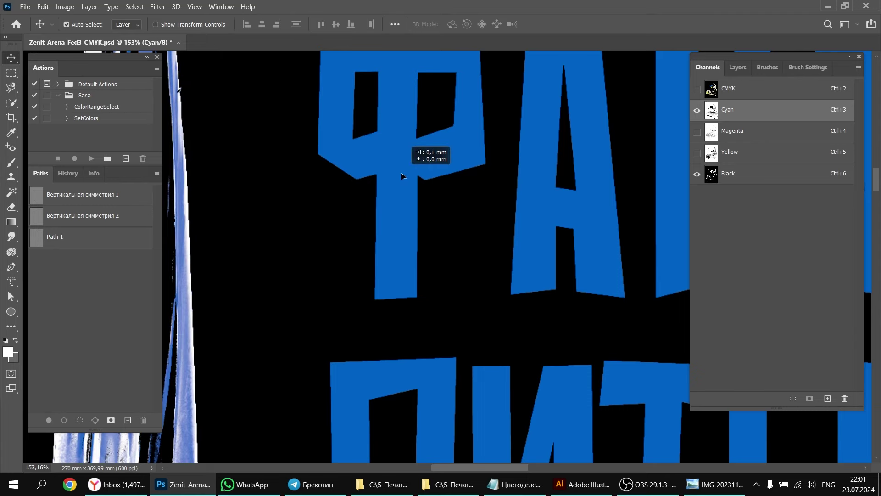
left_click_drag(401, 177, 420, 174)
key("ctrl+z")
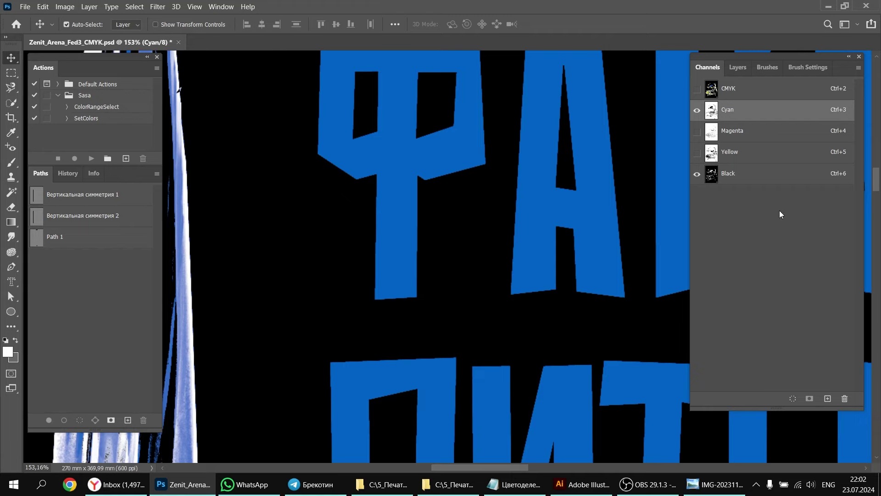
Step: Load the Cyan channel as a selection and compare its outline with the Black channel around the lettering
left_click(699, 177)
left_click(699, 177)
left_click(699, 177)
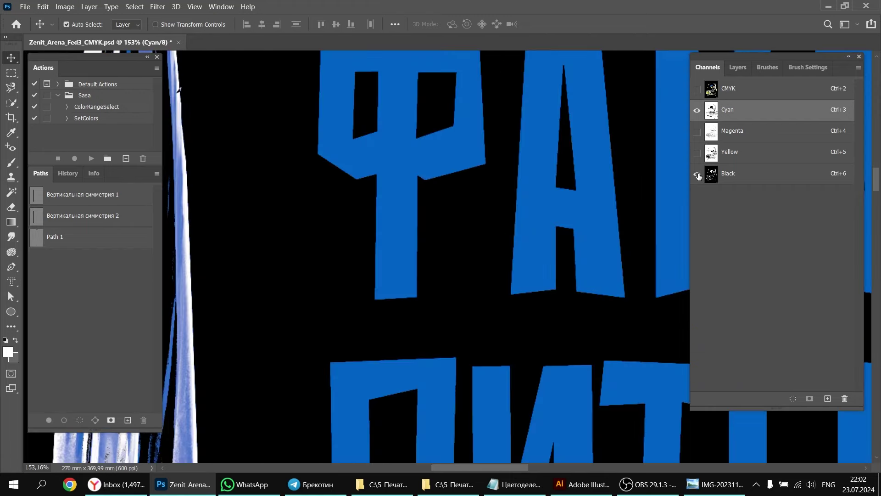
left_click(698, 177)
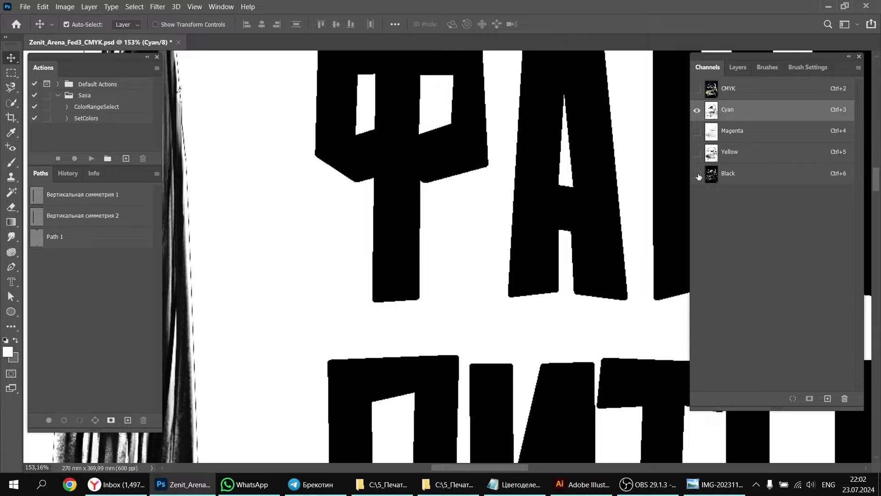
left_click(712, 112, "ctrl")
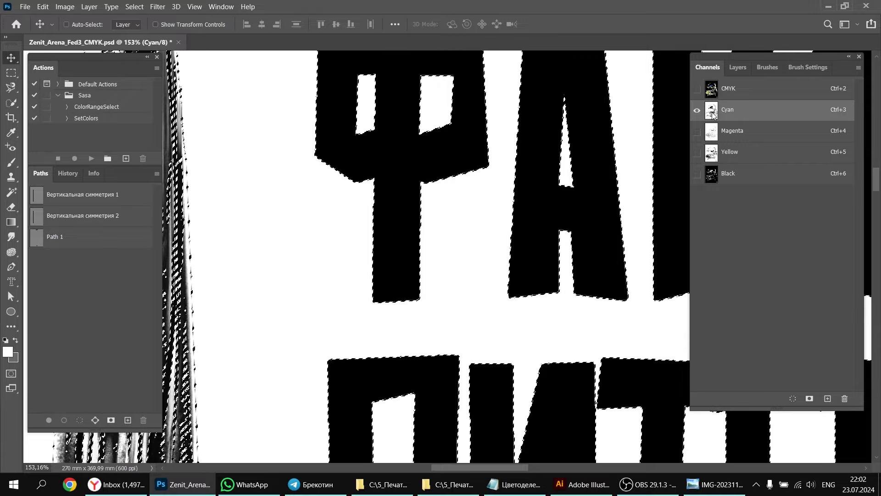
left_click(697, 177)
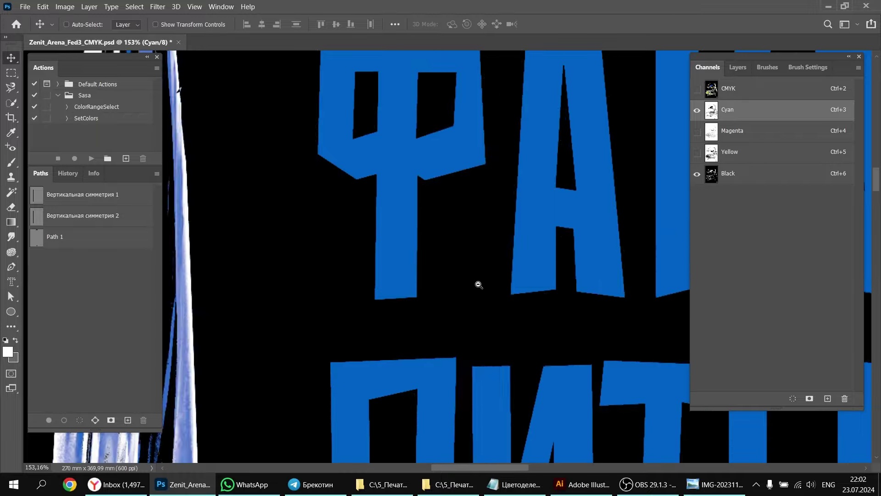
scroll(476, 285, "down", 2)
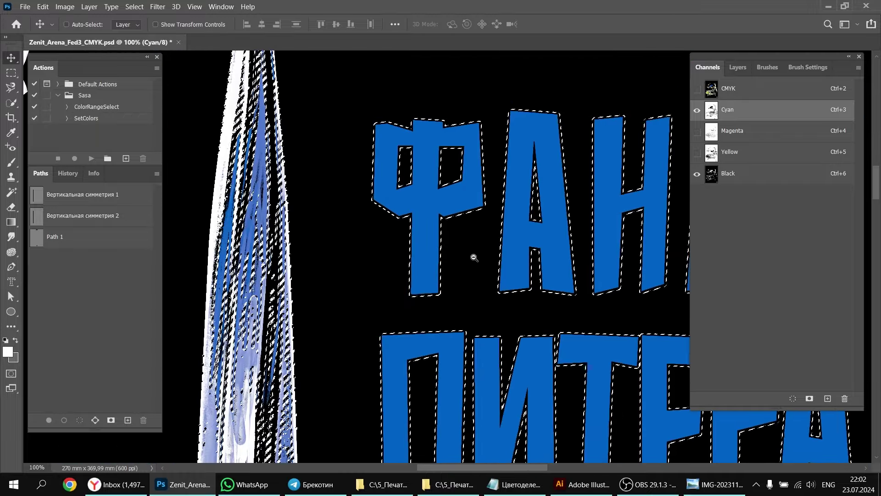
Step: Clear the selection and display only the Cyan channel
left_click(709, 133)
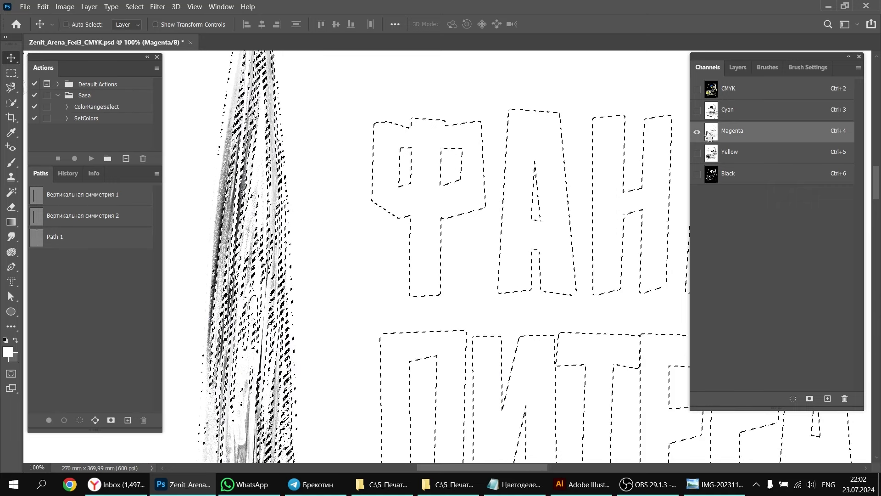
key("ctrl+d")
left_click(712, 111)
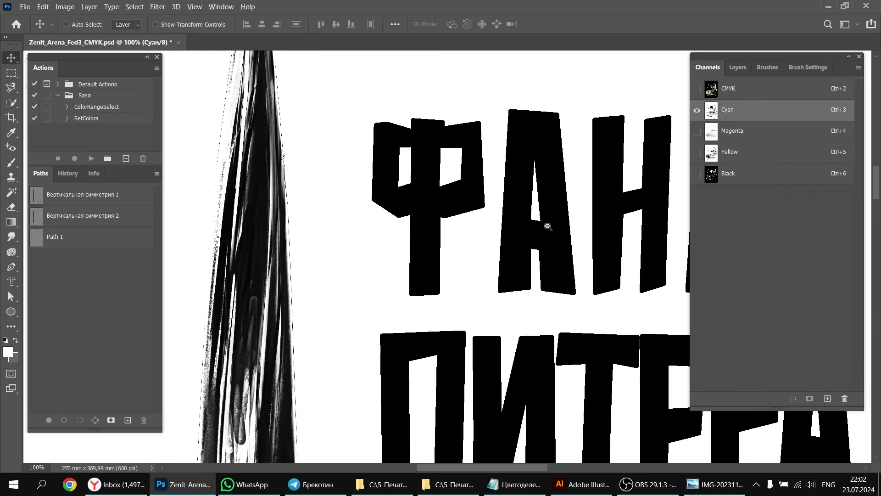
Step: Make a rectangular marquee selection around the whole ФАНАТ ПИТЕРА lettering
scroll(546, 227, "down", 1)
left_click_drag(559, 263, 369, 236)
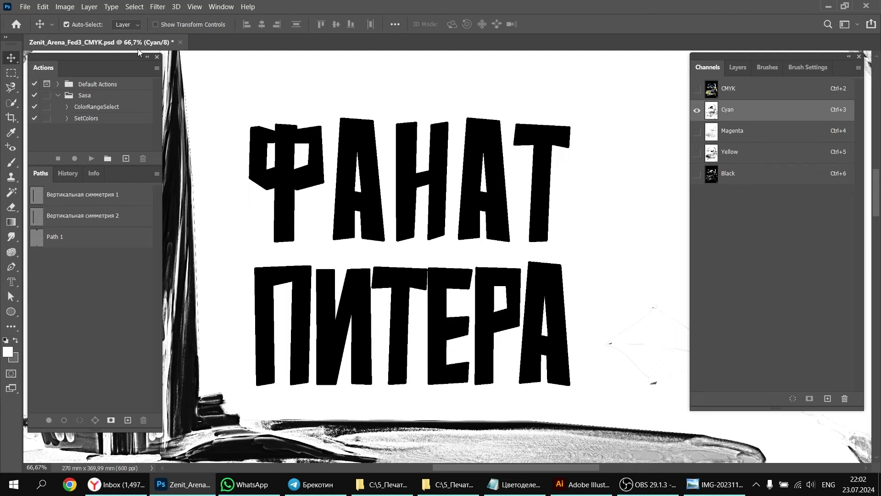
left_click(11, 73)
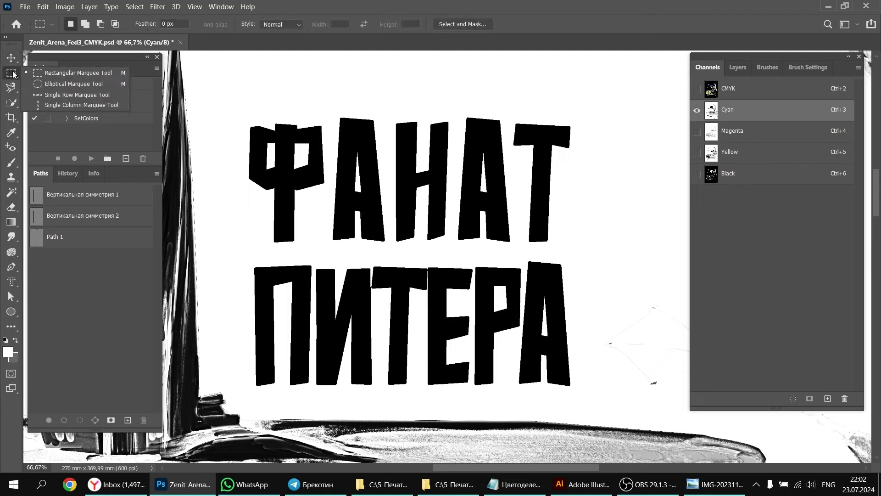
left_click(41, 72)
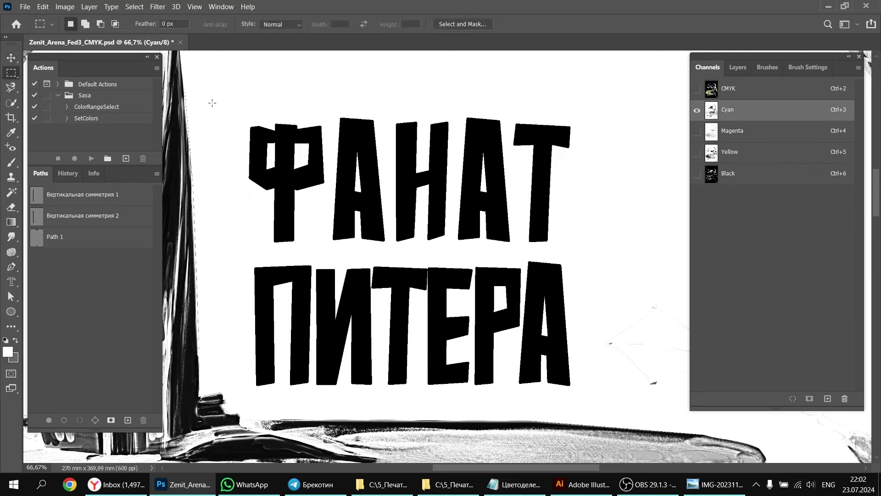
left_click_drag(236, 102, 592, 398)
Step: Apply the Minimum filter to the selected Cyan lettering with a radius of 10 pixels, preserving squareness
left_click(158, 6)
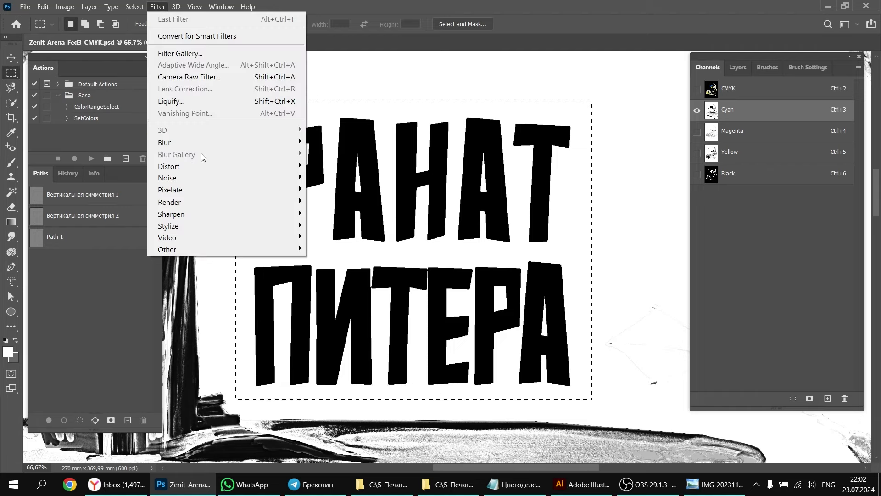
mouse_move(213, 249)
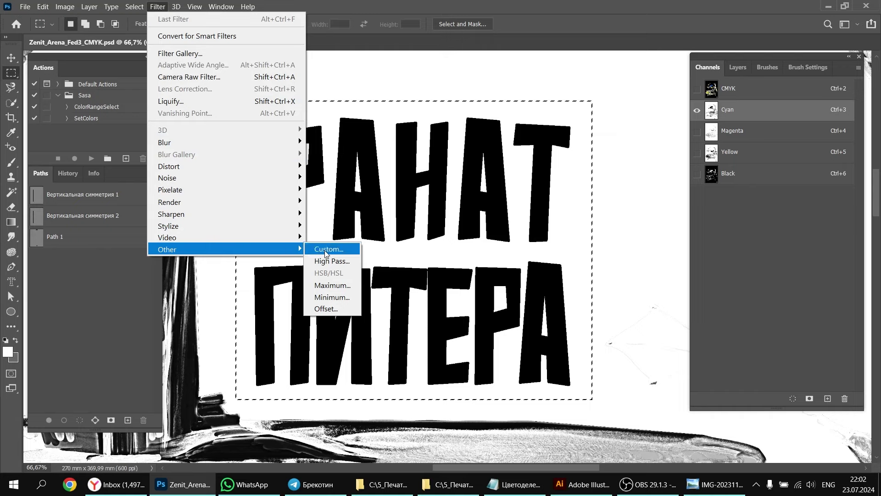
left_click(338, 303)
left_click_drag(450, 80, 733, 113)
left_click_drag(636, 293, 641, 291)
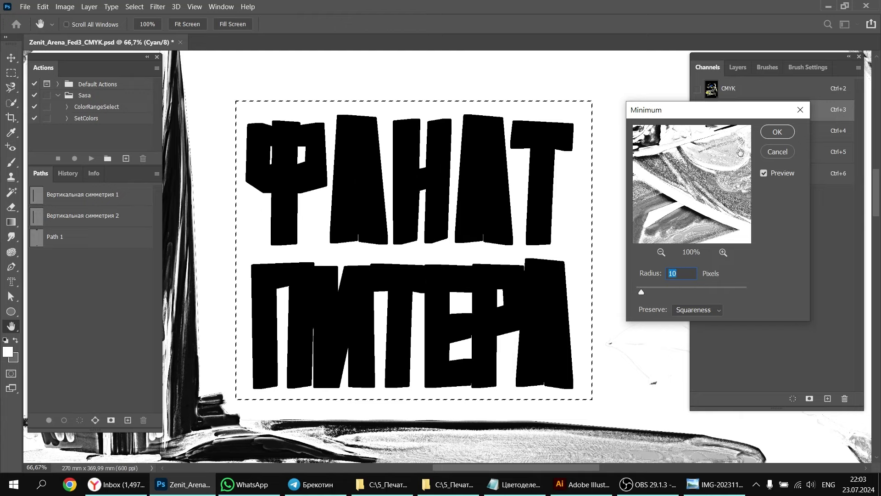
left_click(773, 133)
Step: Compare the thickened Cyan lettering with the Black channel by switching each channel's visibility off and on
left_click(697, 175)
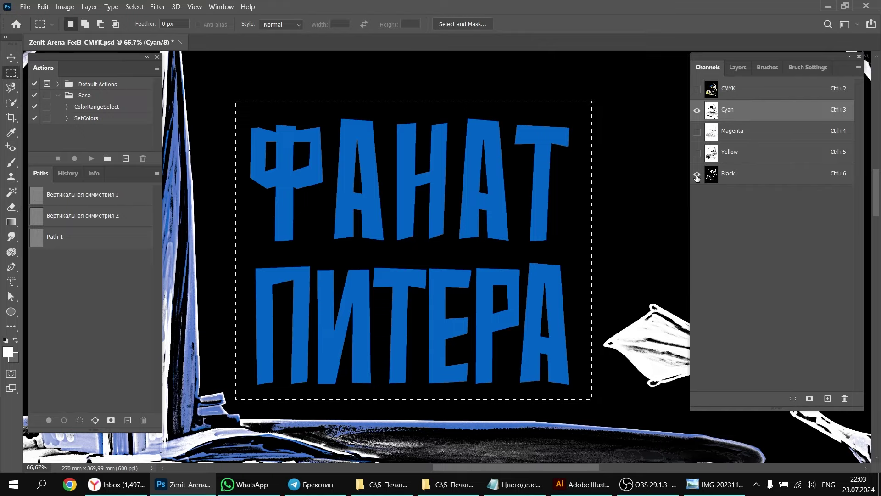
left_click(696, 110)
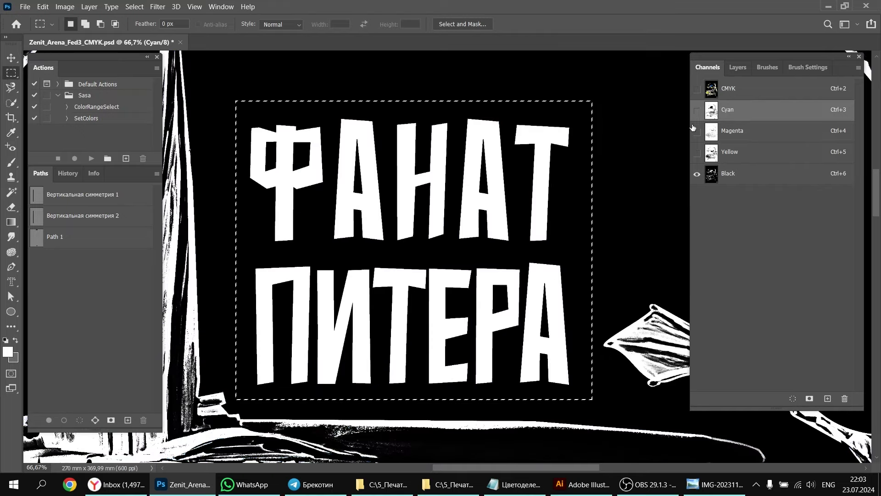
left_click(696, 111)
left_click(697, 174)
left_click(697, 174)
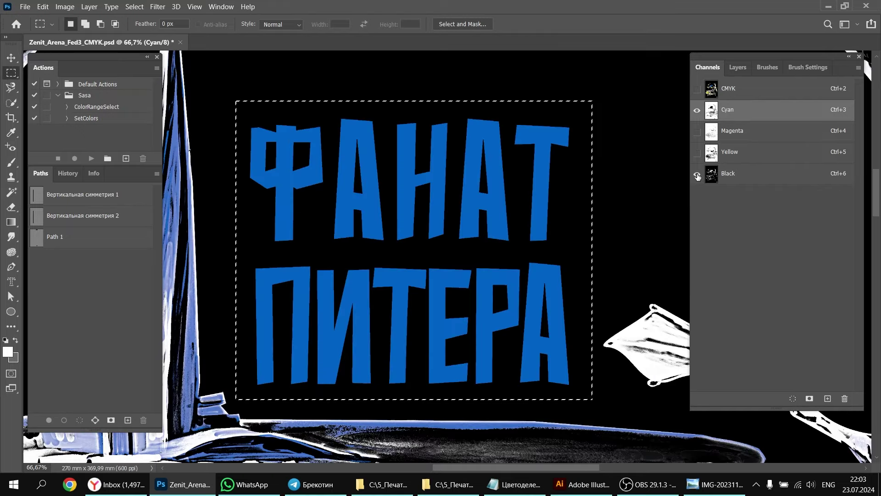
left_click(698, 174)
left_click(697, 175)
left_click(697, 175)
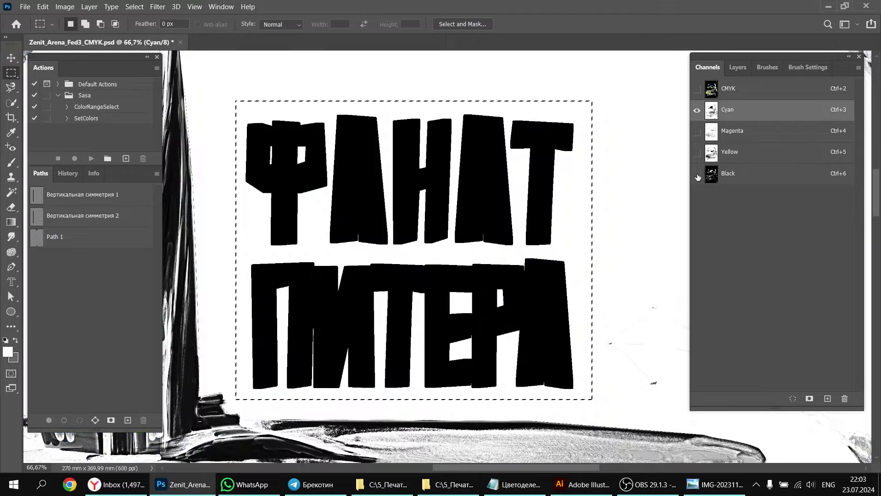
left_click(697, 174)
Step: Load the thickened Cyan channel as a selection and examine its outline with the Black channel hidden and shown
left_click(716, 111, "ctrl")
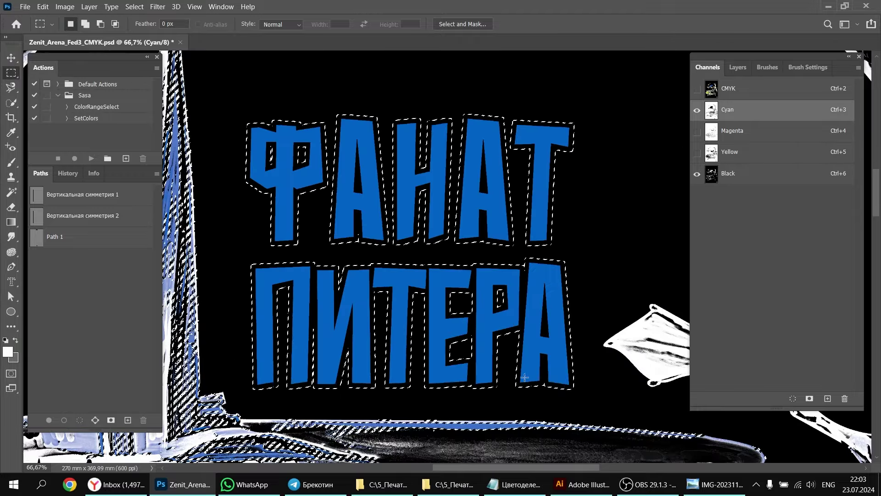
left_click(697, 174)
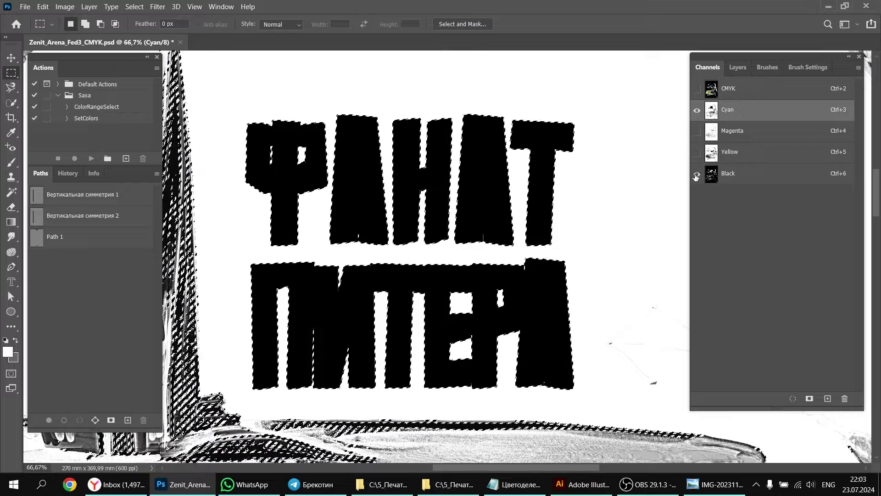
left_click(696, 174)
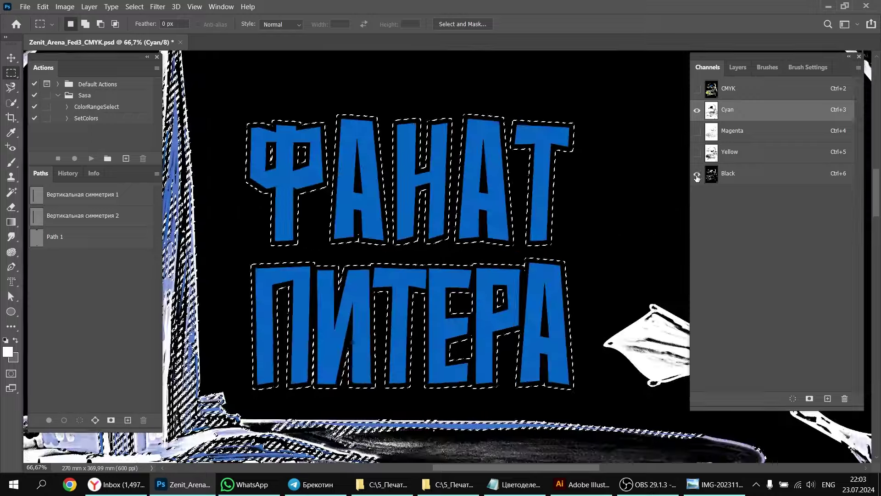
key("ctrl+d")
left_click(486, 236, "ctrl+alt")
left_click(487, 236, "ctrl+alt")
key("ctrl+shift+d")
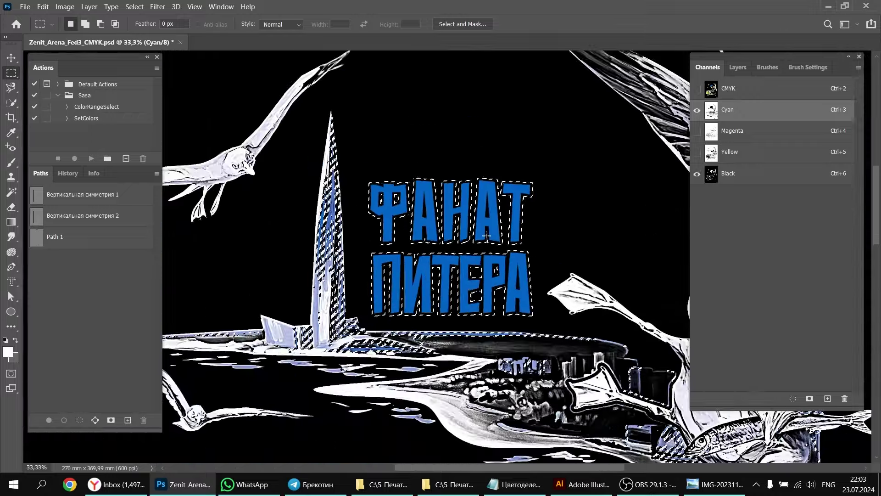
Step: Show the Magenta and Yellow channels too, clear the selection and look over the full-color artwork down to the stadium
left_click(696, 132)
left_click(697, 153)
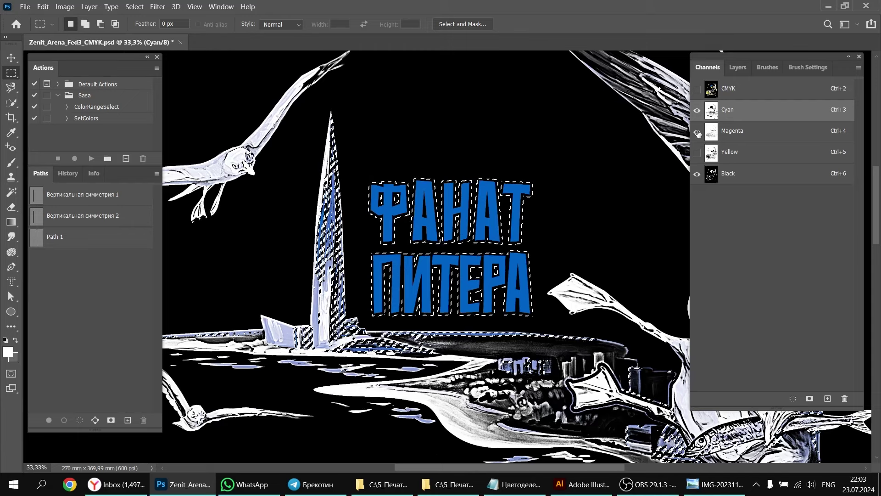
left_click(534, 240, "ctrl+alt")
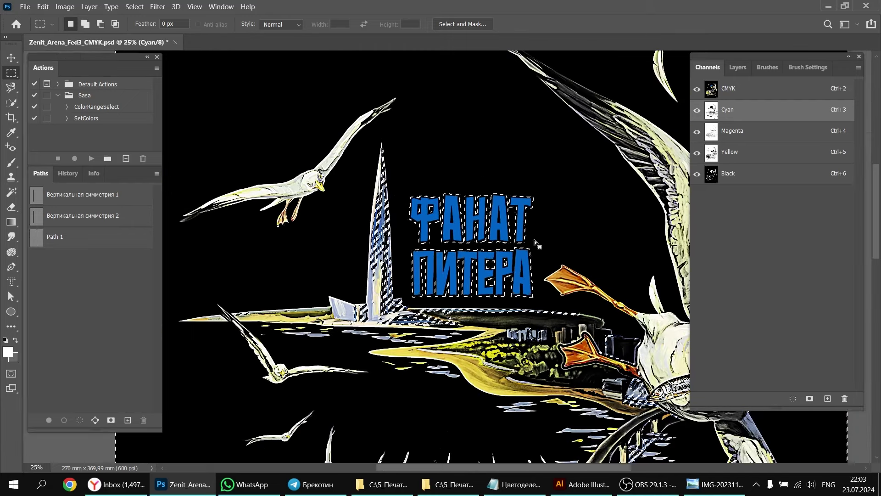
key("ctrl+d")
left_click_drag(491, 331, 425, 277)
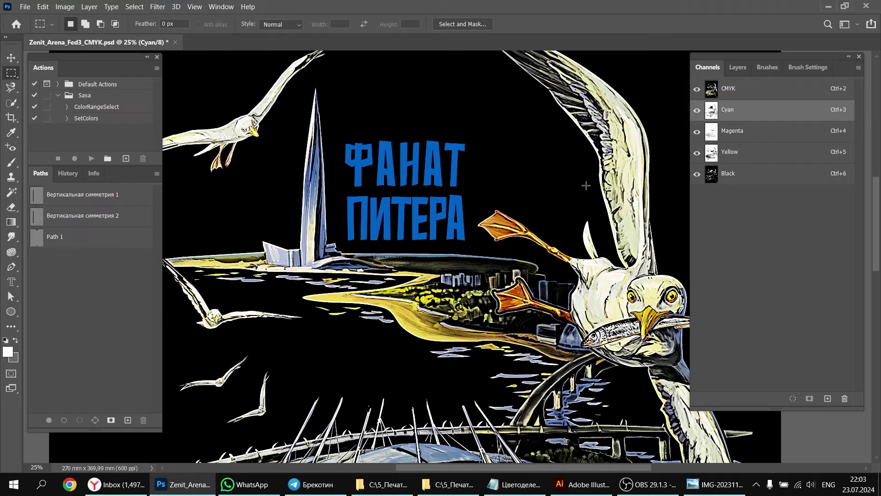
left_click_drag(504, 373, 456, 197)
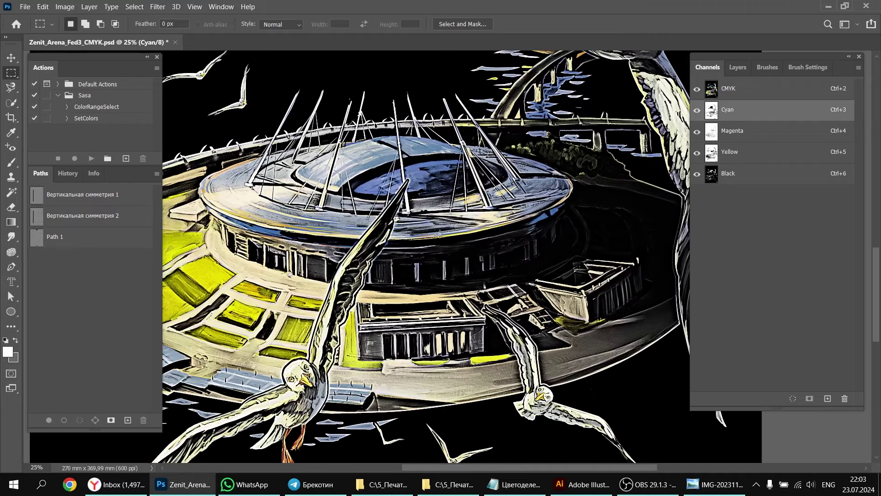
left_click_drag(413, 267, 503, 246)
scroll(446, 177, "up", 10)
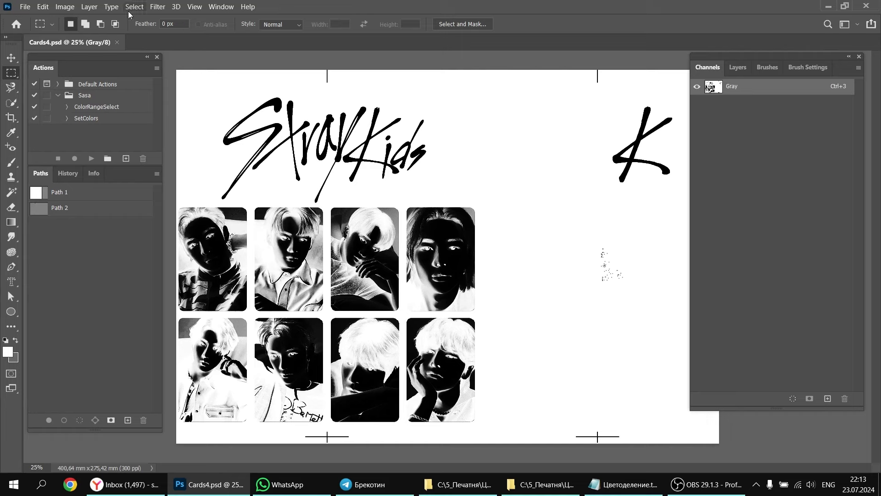
Step: Duplicate the Gray channel within Cards4.psd
left_click(859, 68)
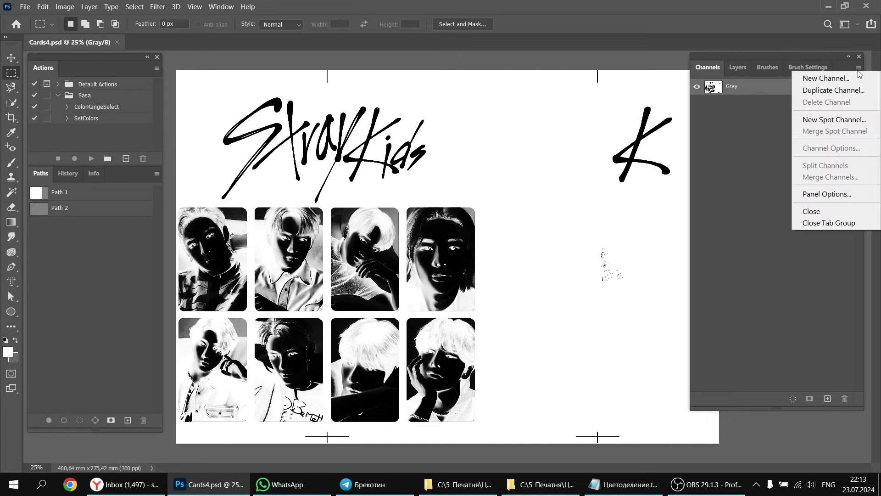
left_click(826, 91)
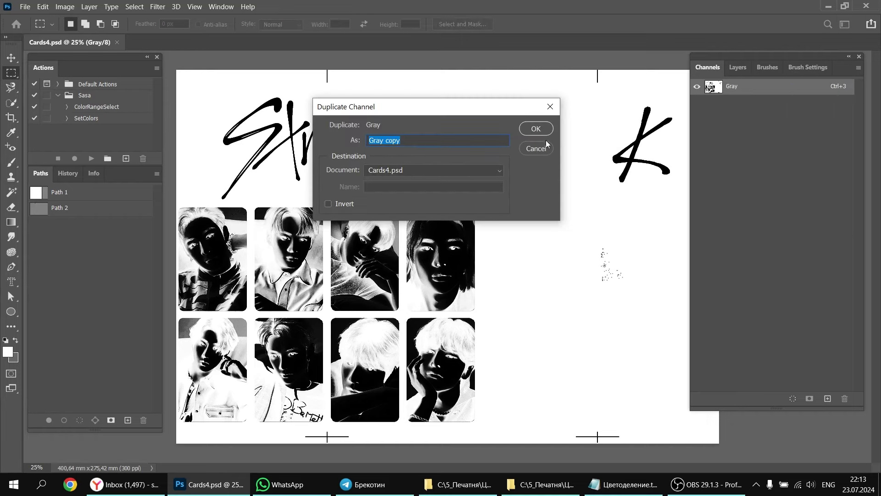
left_click(536, 130)
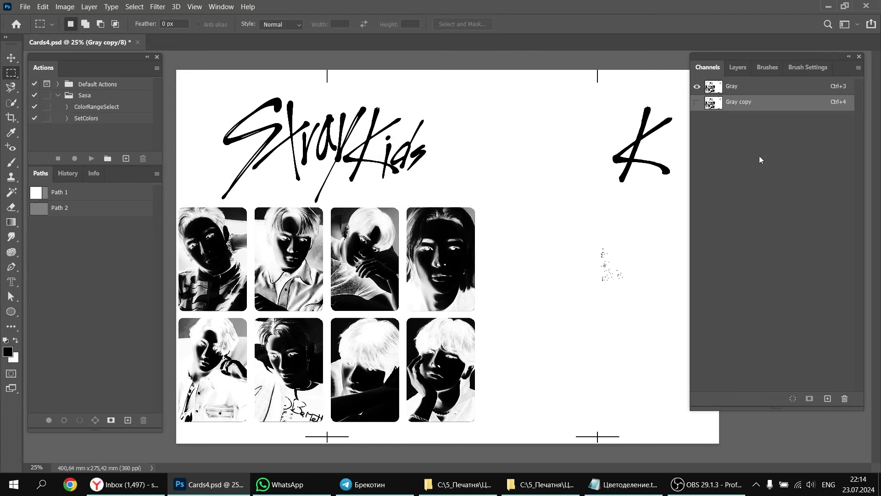
Step: Make the original Gray channel active and convert Cards4.psd from Grayscale to Multichannel mode
left_click(714, 89)
left_click(65, 6)
mouse_move(78, 21)
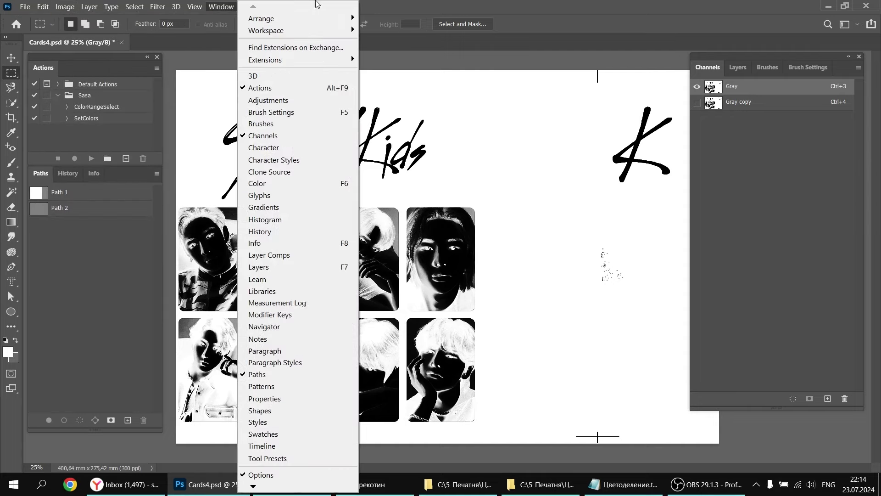
left_click(221, 7)
left_click(64, 6)
mouse_move(86, 22)
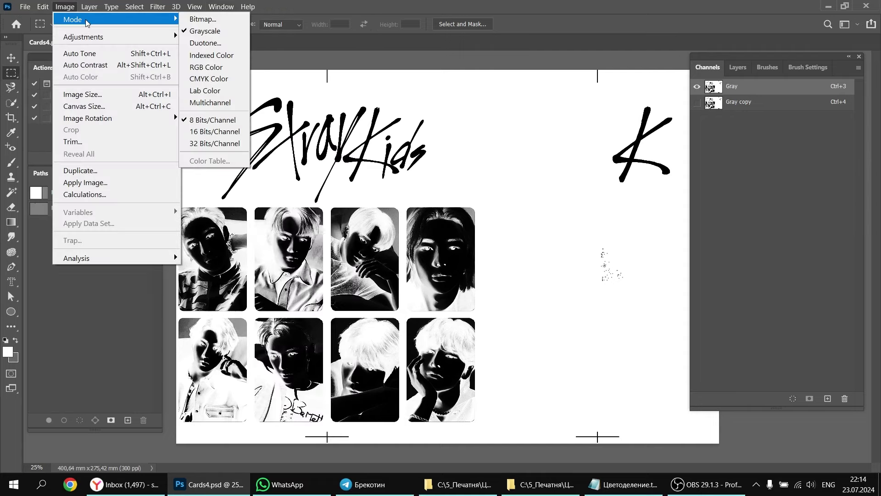
left_click(211, 98)
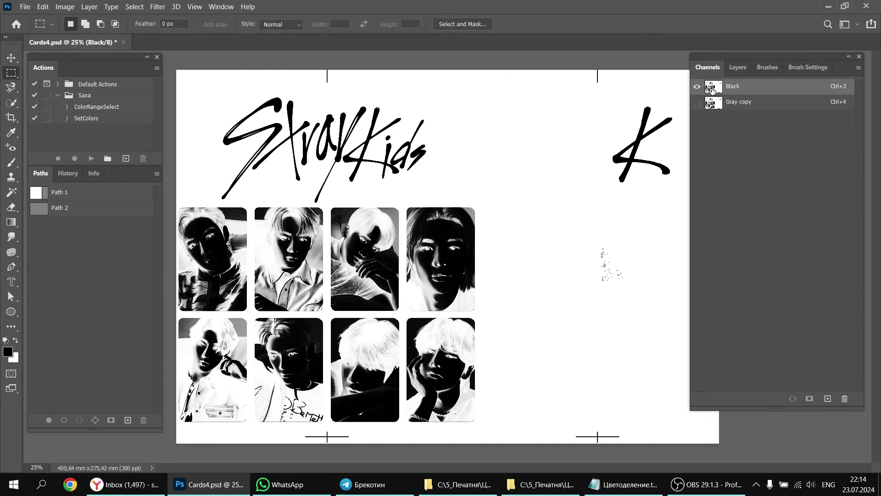
Step: Rename the Gray copy channel as Red
left_click(716, 107)
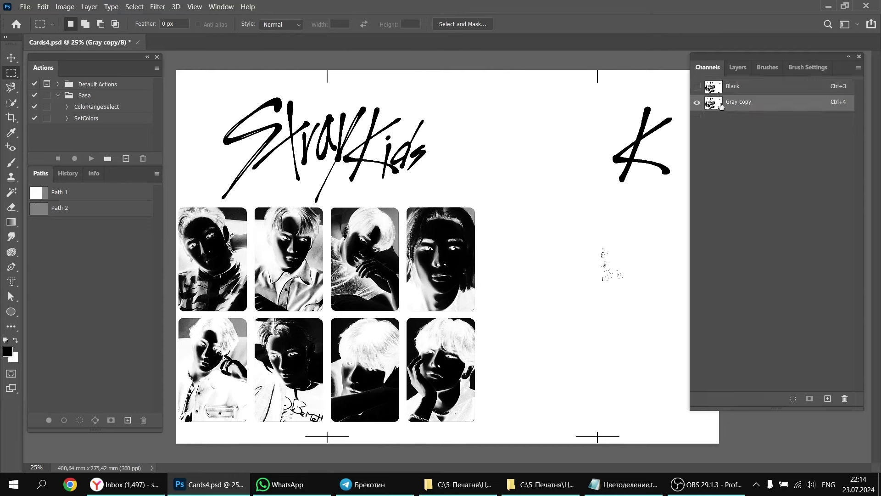
double_click(744, 105)
type("Red")
key("Return")
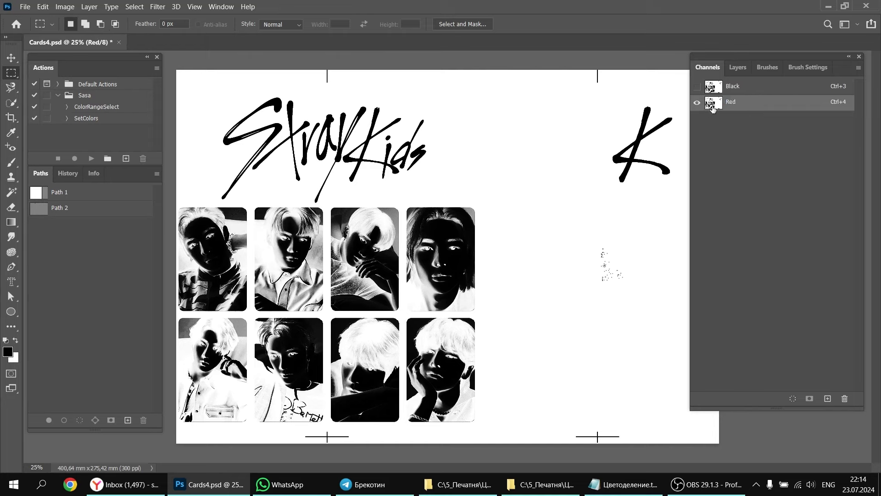
Step: Make the Red channel a Spot Color channel with a bright red ink colour in its channel options
double_click(713, 104)
left_click(505, 316)
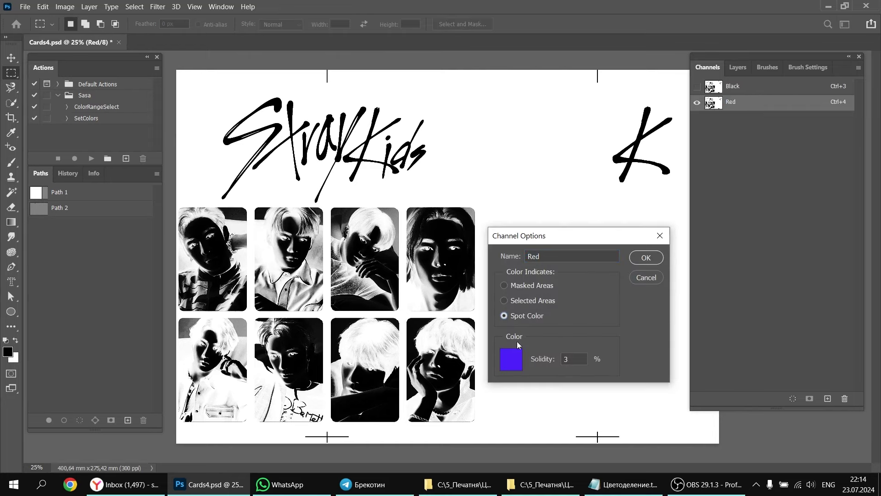
left_click(512, 359)
left_click(737, 240)
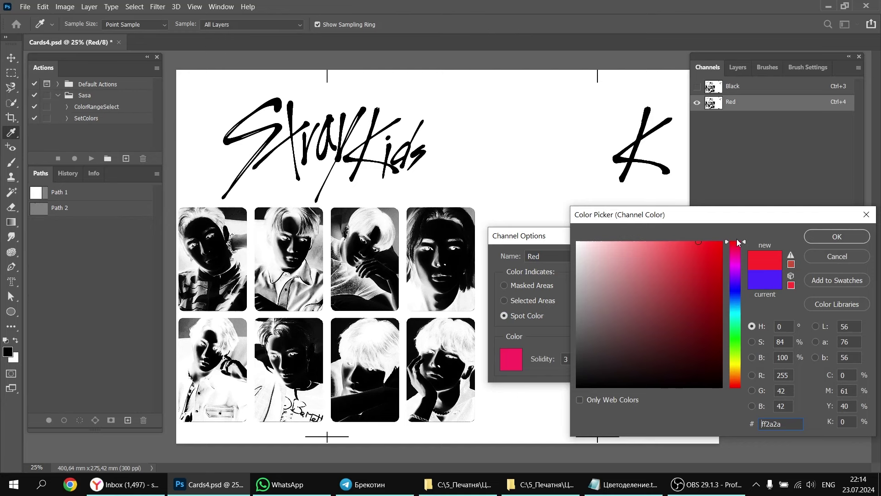
left_click(721, 263)
left_click(828, 235)
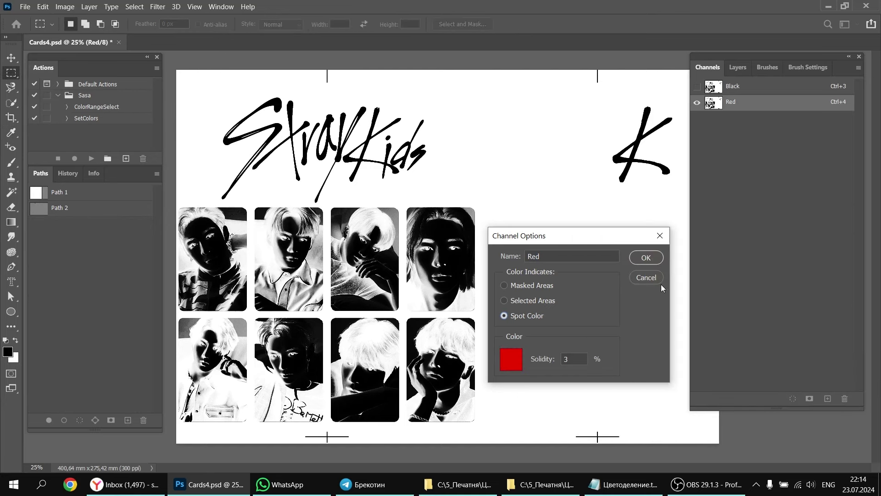
left_click(643, 258)
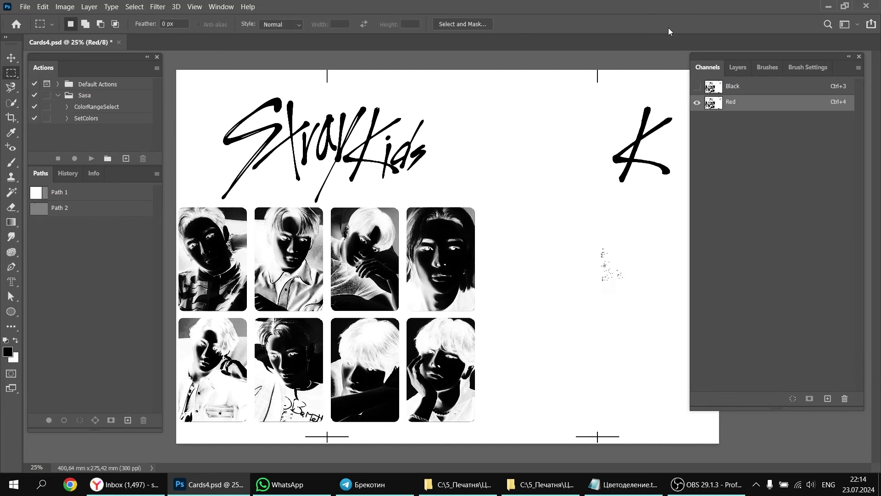
Step: Show the Black channel too, erase the Red channel's artwork across the Stray Kids lettering and photo cards, and clear the selection
left_click(697, 86)
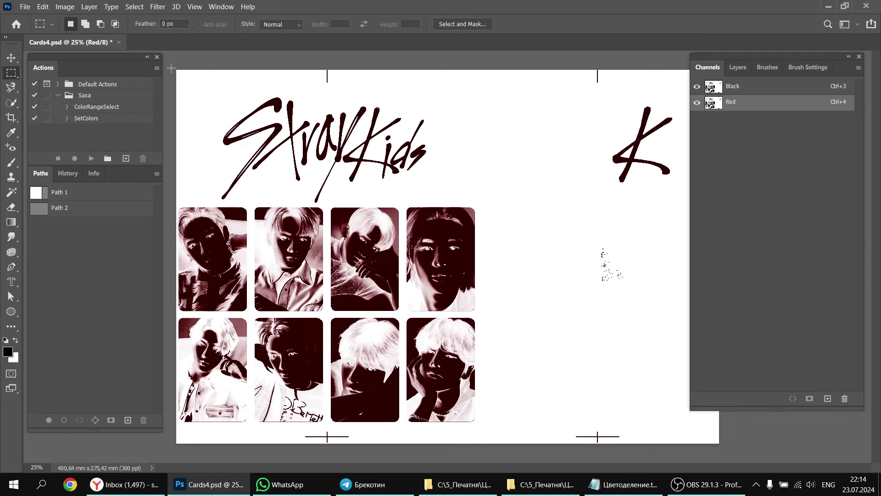
left_click_drag(171, 68, 522, 472)
key("Delete")
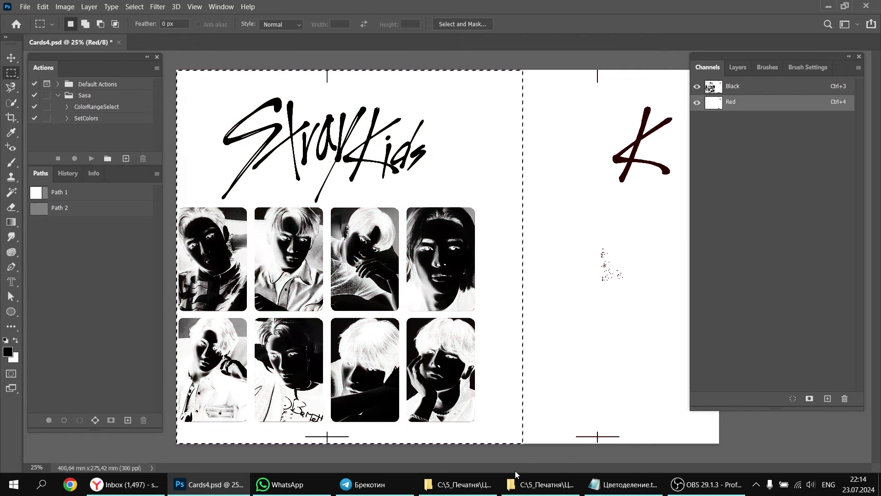
key("ctrl+d")
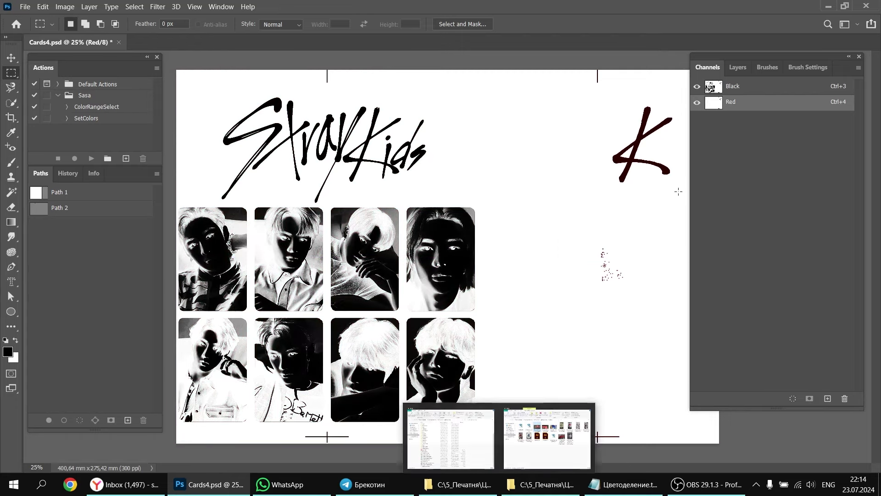
Step: Invert the Black channel of Cards4.psd
key("v")
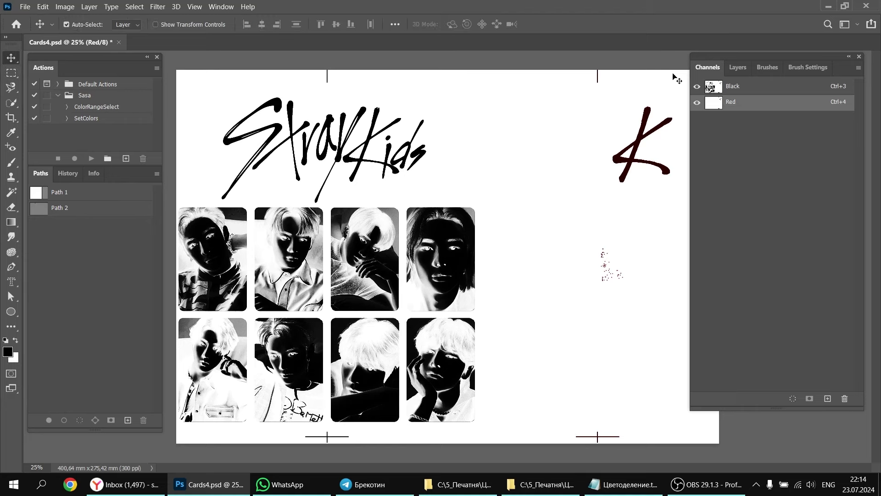
left_click(719, 89)
key("ctrl+i")
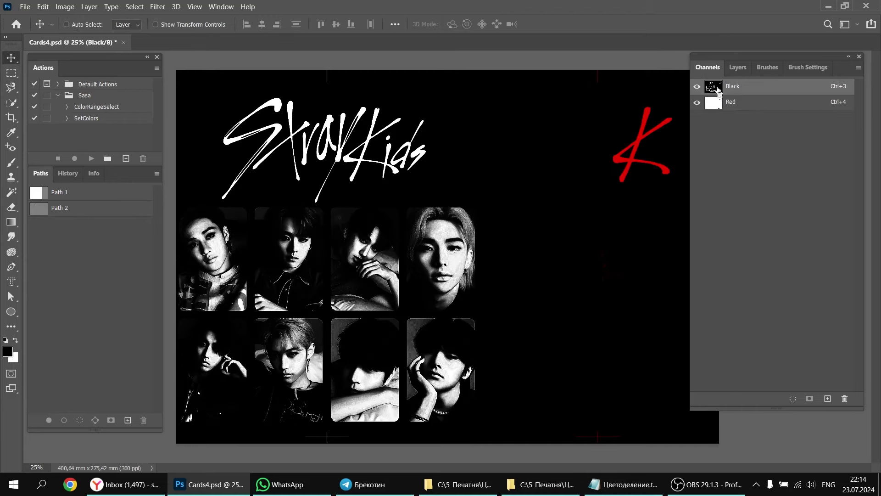
Step: Move the Red channel's artwork onto the K of the Stray Kids lettering and nudge it left until the vertical crosshair lines coincide
left_click(714, 106)
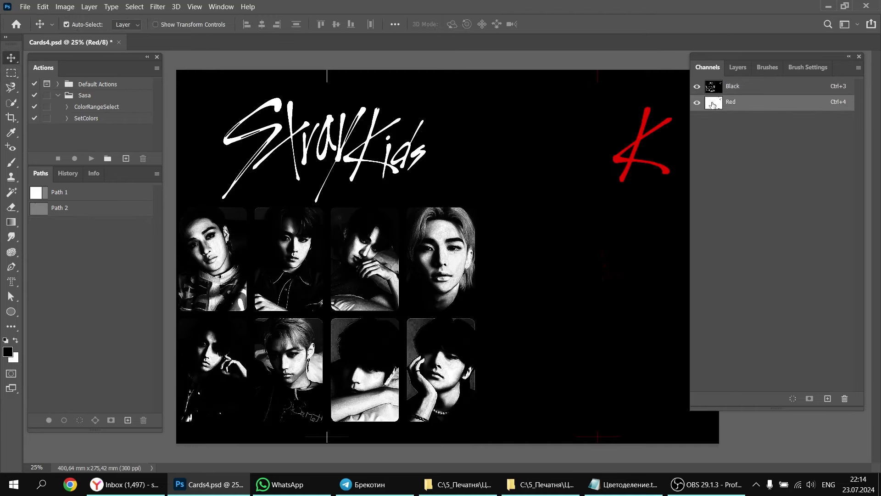
left_click_drag(630, 174, 358, 172)
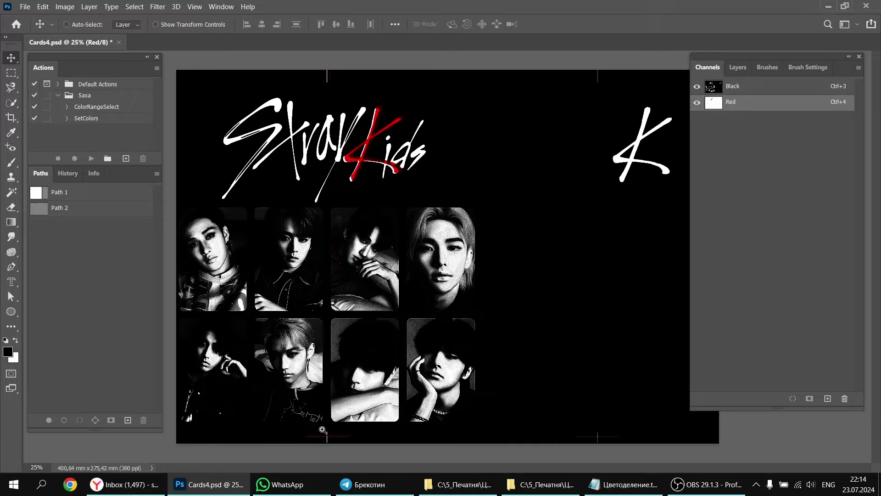
left_click_drag(324, 431, 372, 143)
key("Left")
key("Left")
key("Left")
key("Left")
key("Left")
key("Left")
key("Left")
key("Left")
key("Left")
key("Left")
key("Left")
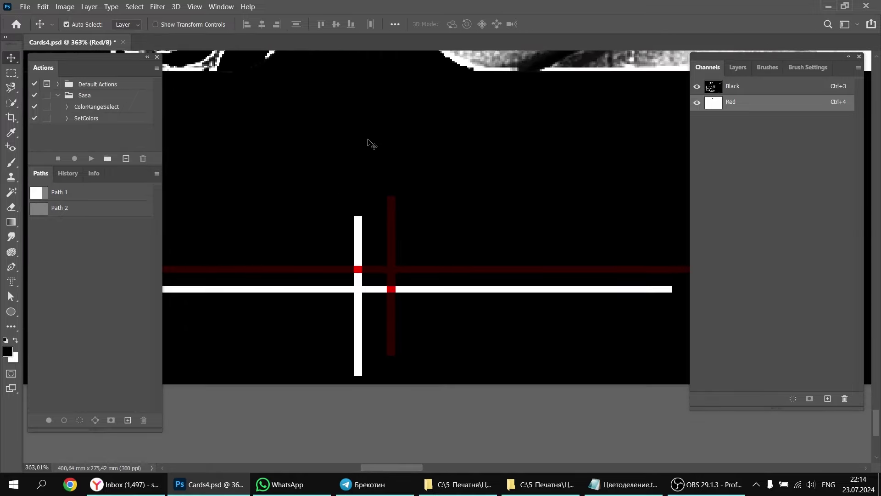
key("Left")
key("Left")
key("Left")
key("Left")
key("Left")
key("Left")
key("Left")
key("Left")
key("Left")
key("Left")
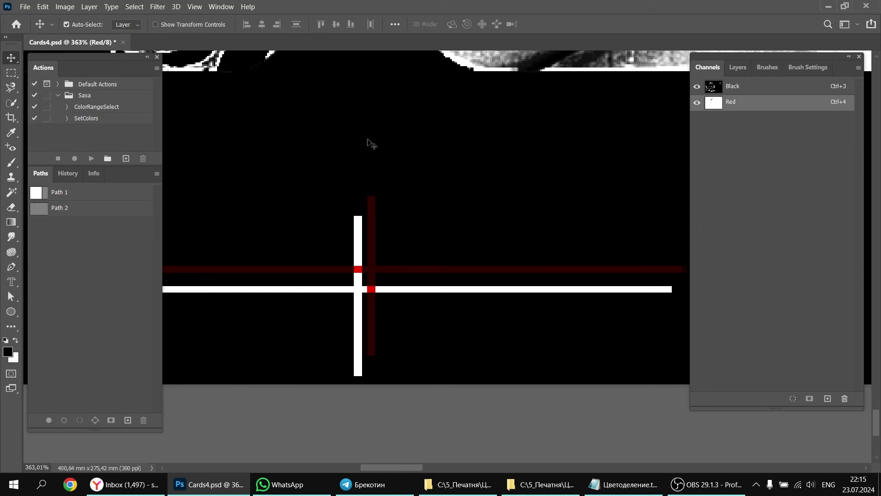
key("Left")
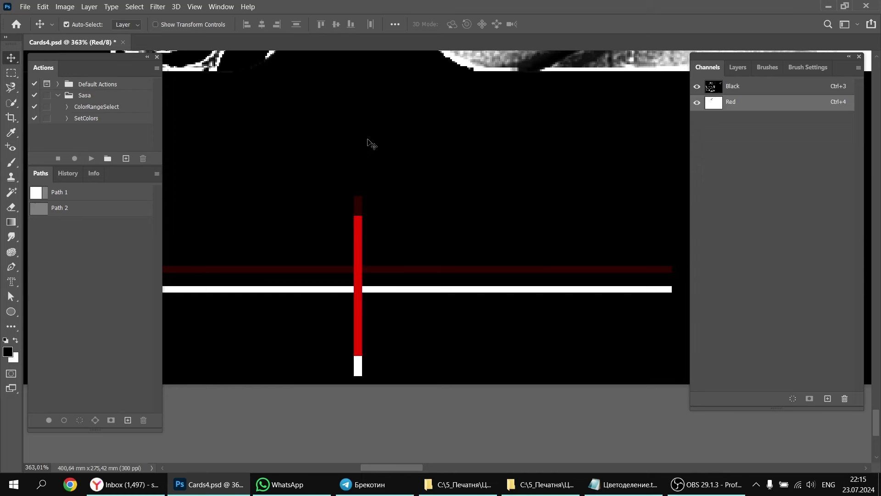
Step: Nudge the Red channel's artwork down until its horizontal crosshair line coincides with the Black one
key("Down")
key("Down")
key("Down")
key("Down")
key("Down")
key("Down")
key("Down")
key("Down")
key("Down")
key("Down")
key("Down")
key("Down")
key("Down")
key("Down")
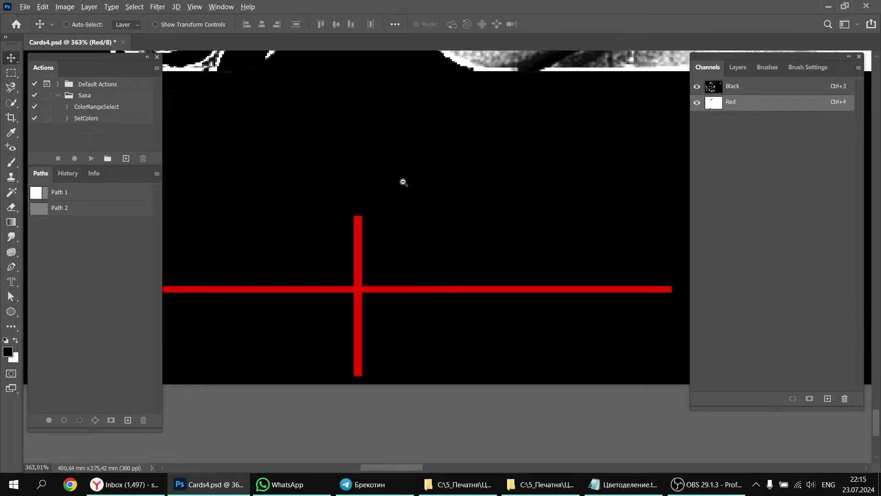
Step: Examine the red K in the lettering and its overlap with Black, hiding and re-showing the Black channel at the lower tip
scroll(403, 188, "down", 5)
left_click_drag(380, 202, 420, 255)
scroll(420, 255, "down", 2)
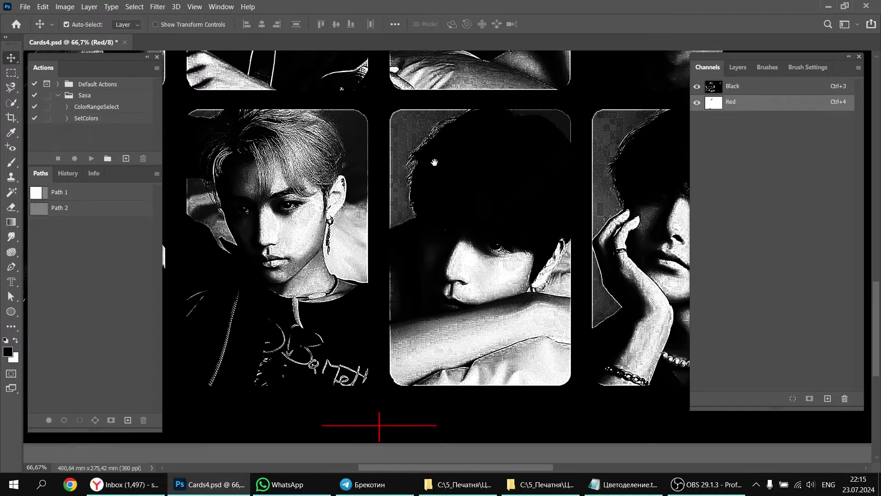
scroll(420, 255, "down", 5)
scroll(420, 255, "up", 3)
scroll(380, 299, "up", 5)
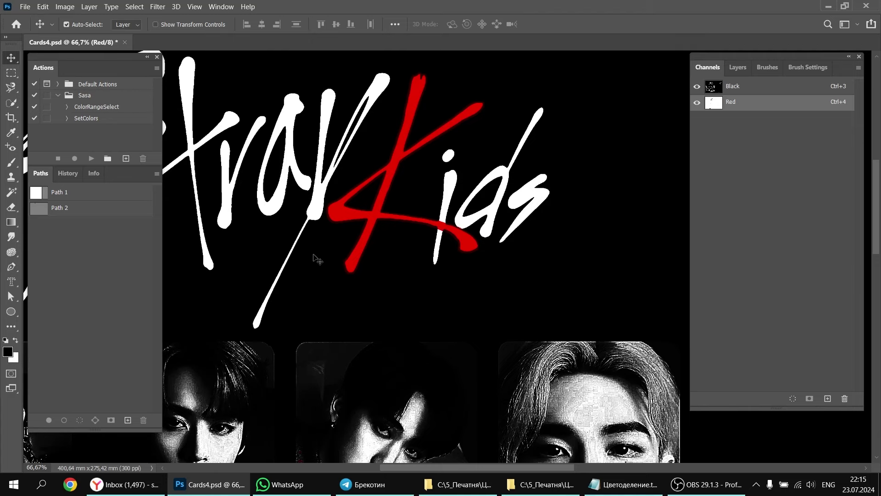
mouse_move(352, 262)
left_mouse_down()
mouse_move(377, 287)
mouse_move(423, 295)
mouse_move(405, 292)
left_mouse_up()
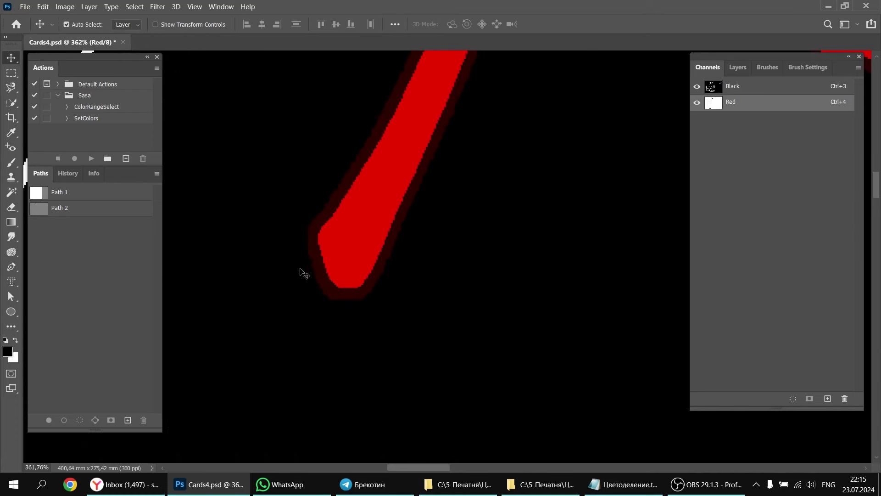
left_click(696, 87)
left_click(697, 87)
left_click(379, 317, "ctrl+alt")
left_click(381, 315, "ctrl+alt")
left_click(381, 313, "ctrl+alt")
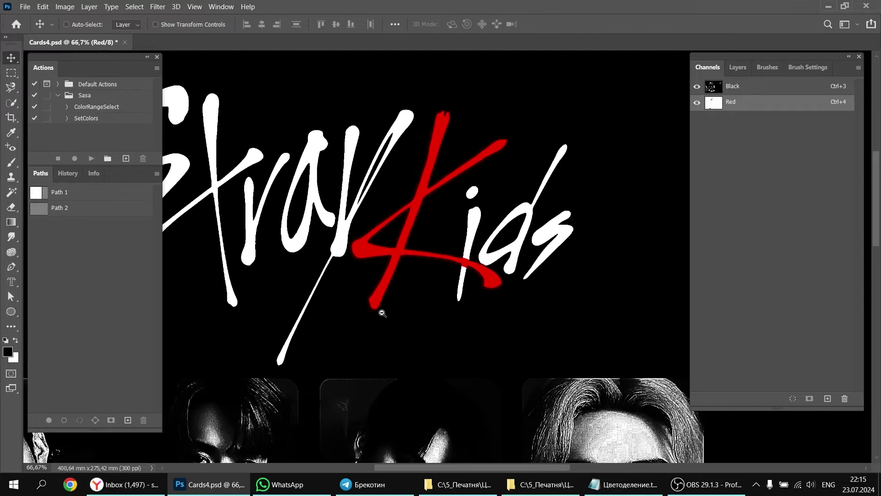
left_click(381, 314, "ctrl+alt")
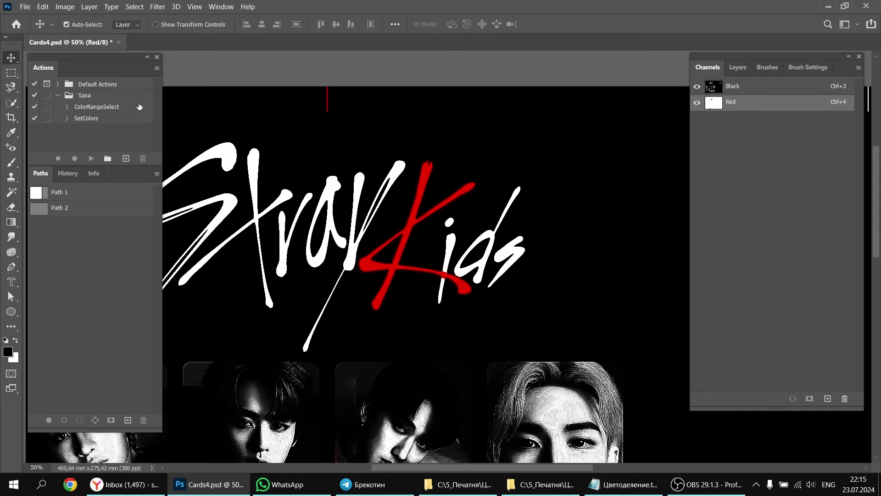
Step: Select a rectangular area around the red K in the Red channel
left_click(11, 72)
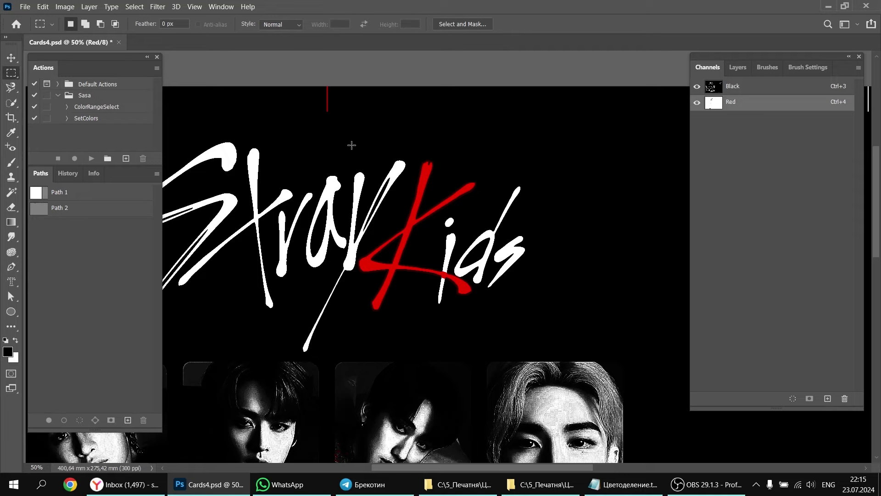
left_click_drag(351, 145, 495, 330)
left_click(409, 305, "ctrl")
left_click(388, 309, "ctrl")
left_click(385, 318, "ctrl")
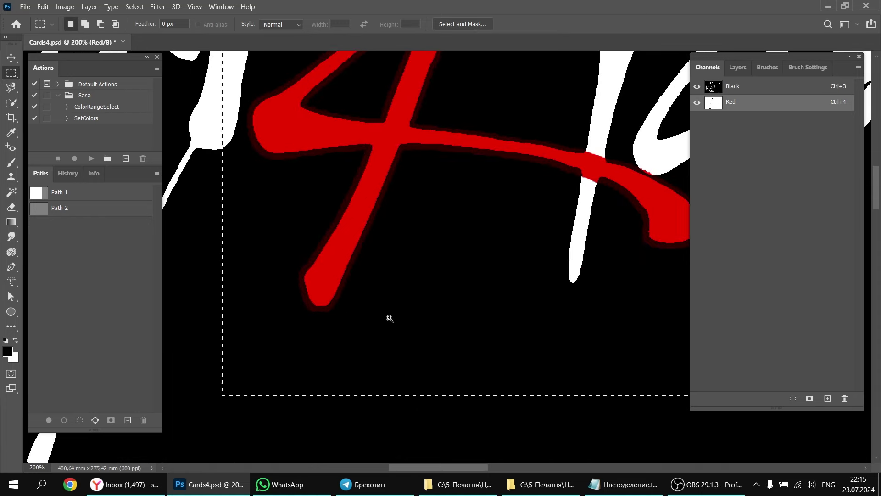
left_click_drag(476, 252, 475, 295)
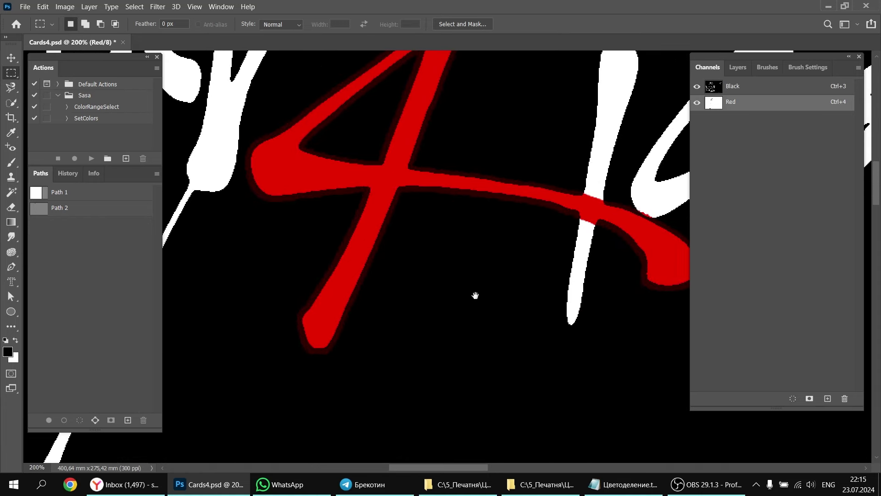
Step: Try the Maximum filter on the selected red K at radii from 2 to 5 pixels and cancel it
left_click(158, 7)
mouse_move(201, 249)
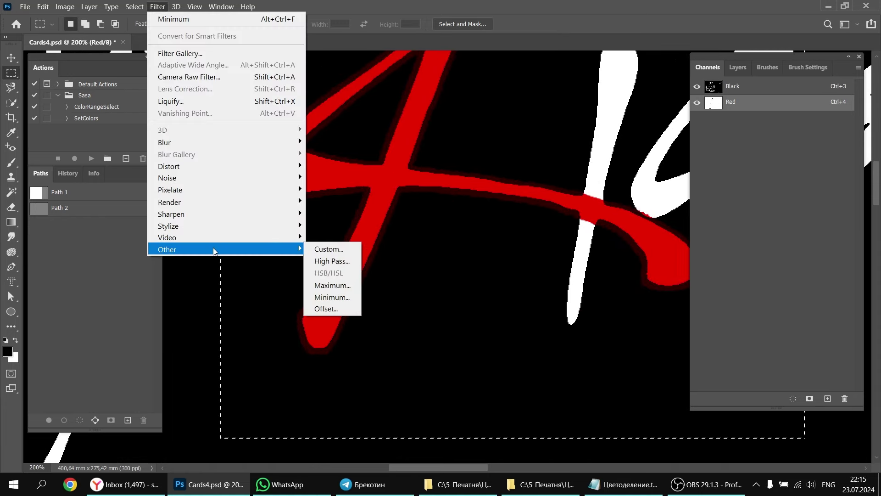
left_click(336, 284)
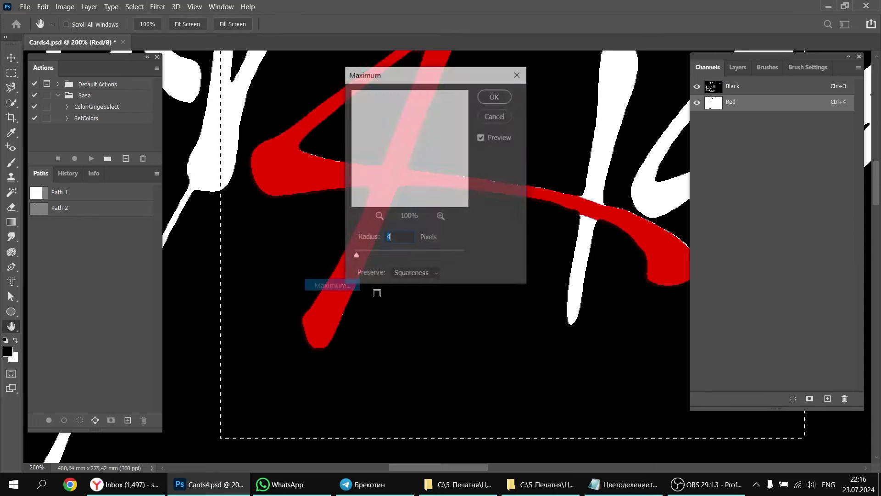
left_click_drag(434, 80, 709, 153)
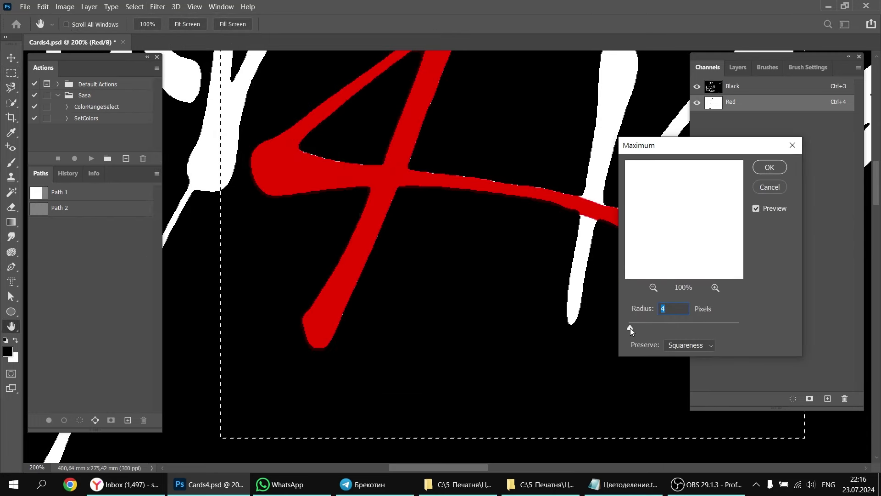
left_click_drag(630, 328, 623, 327)
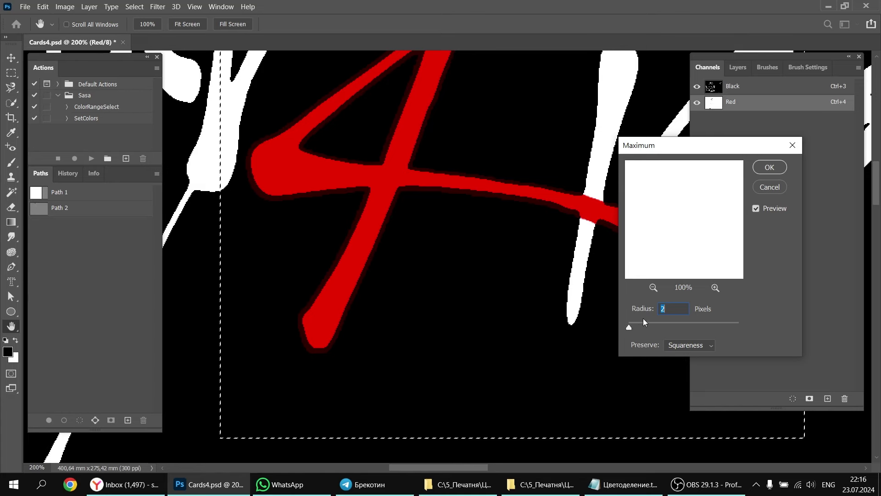
key("Up")
key("Up")
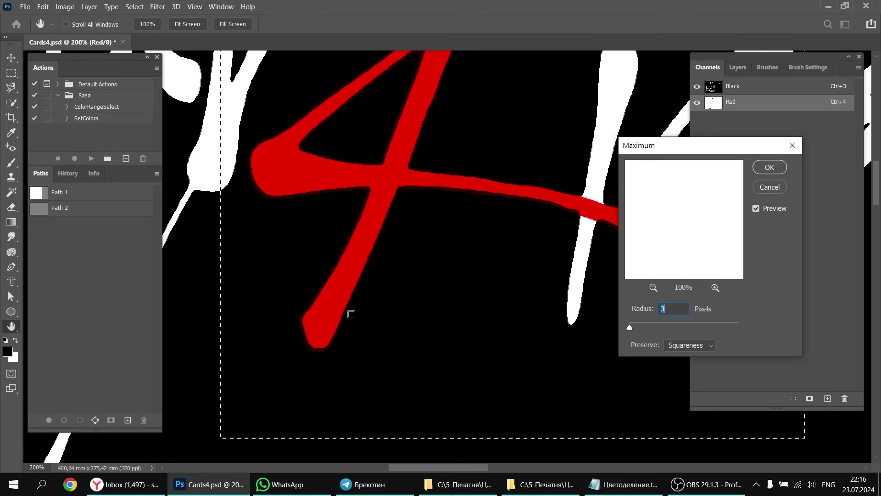
key("Up")
key("Up")
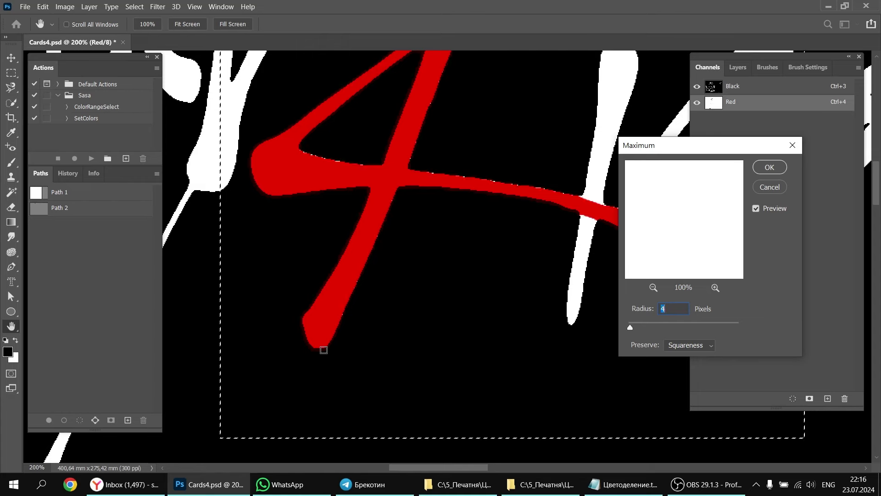
key("Up")
key("Up")
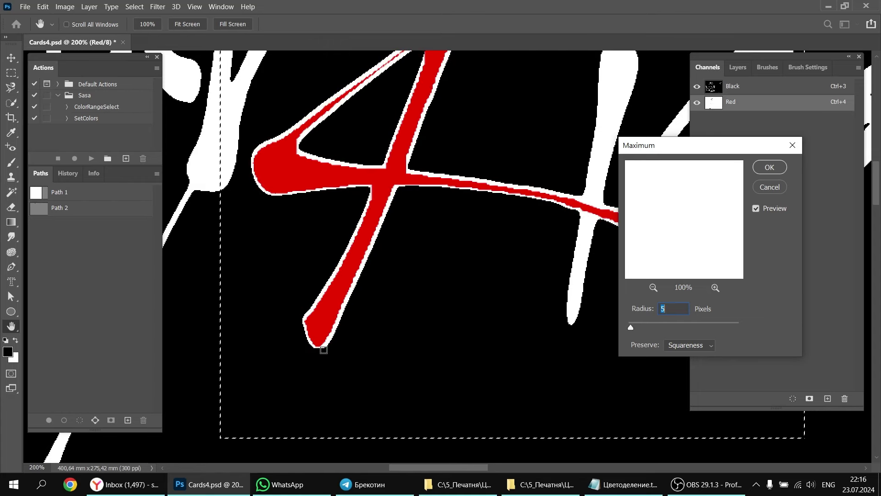
left_click(773, 190)
Step: Try the Minimum filter on the selected red K, adjusting its radius, and cancel it
left_click(157, 7)
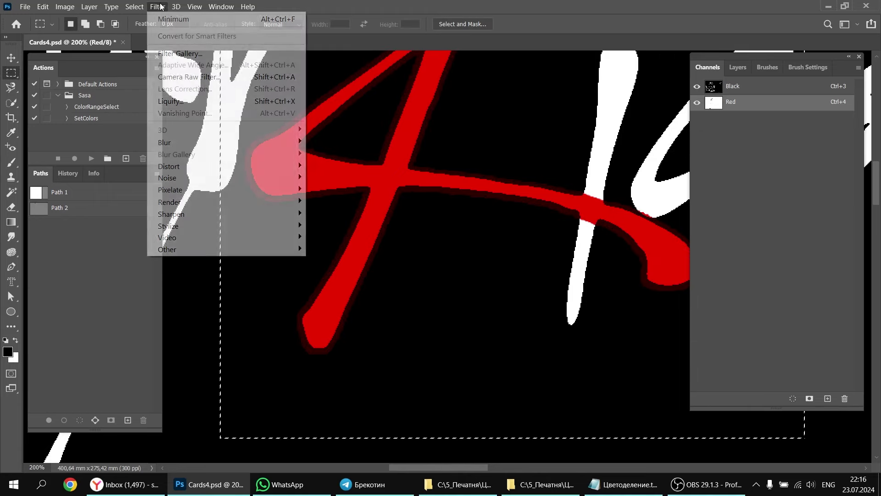
mouse_move(294, 249)
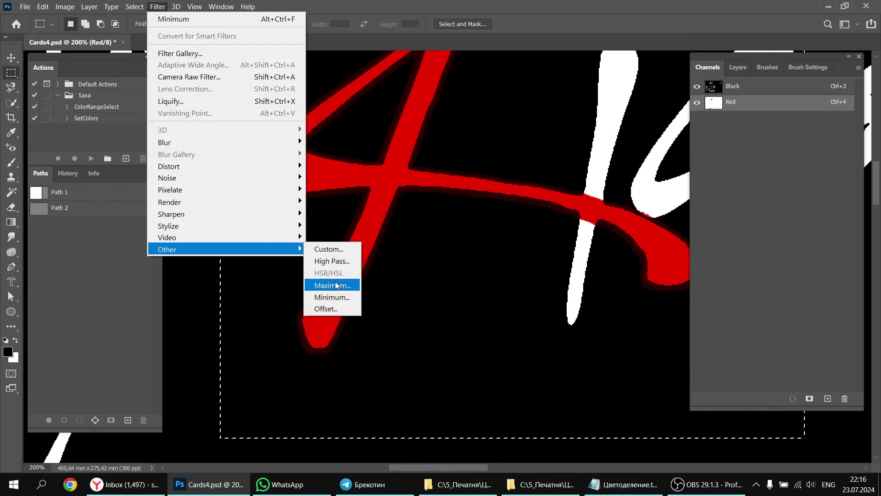
left_click(337, 298)
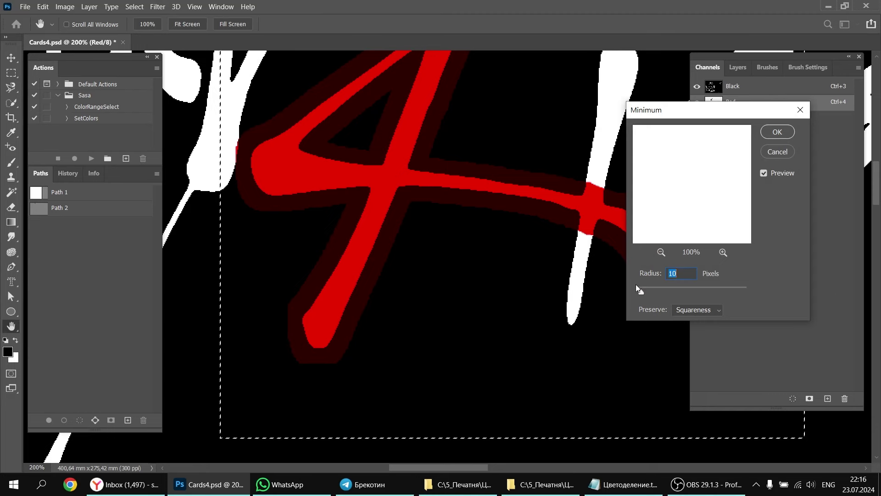
mouse_move(638, 289)
left_mouse_down()
mouse_move(647, 296)
mouse_move(637, 291)
left_mouse_up()
left_click(778, 152)
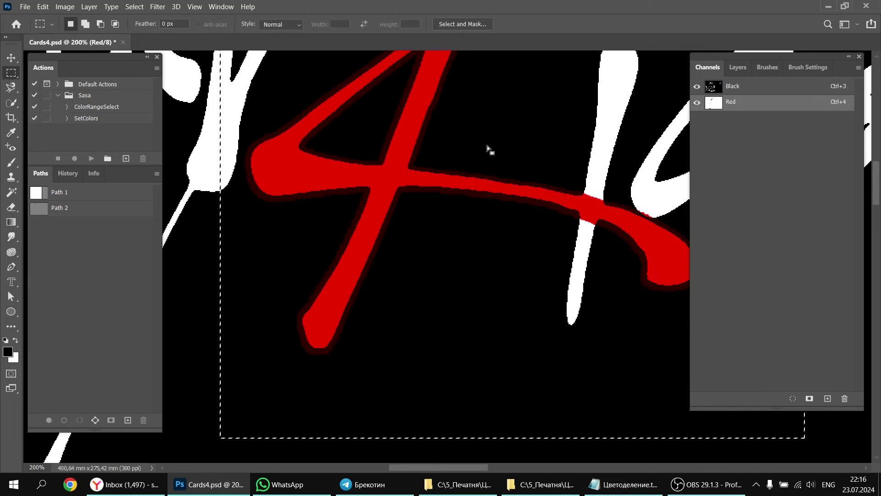
Step: Close Cards4.psd without saving and open the recent file chihiro_films2.psd
left_click(123, 43)
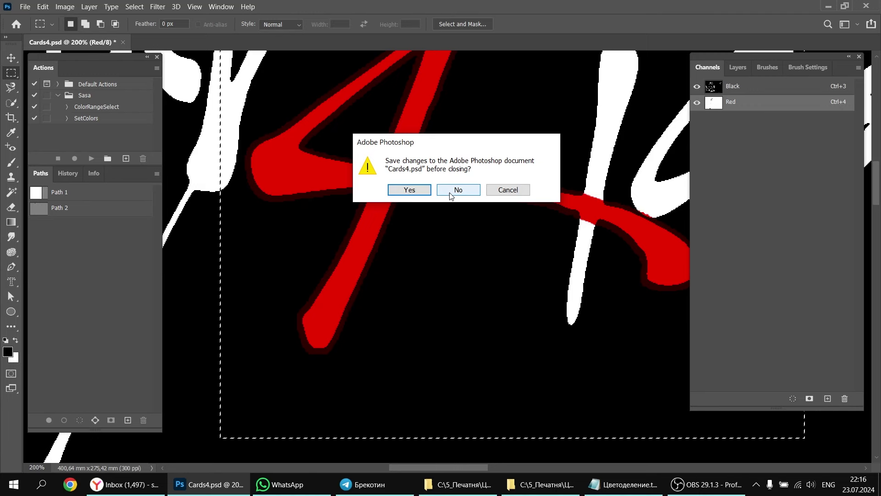
left_click(450, 193)
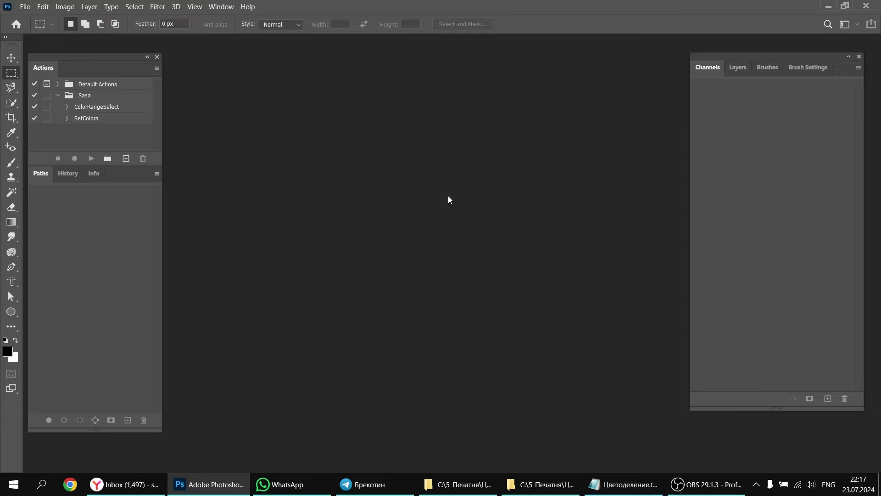
left_click(25, 6)
mouse_move(58, 80)
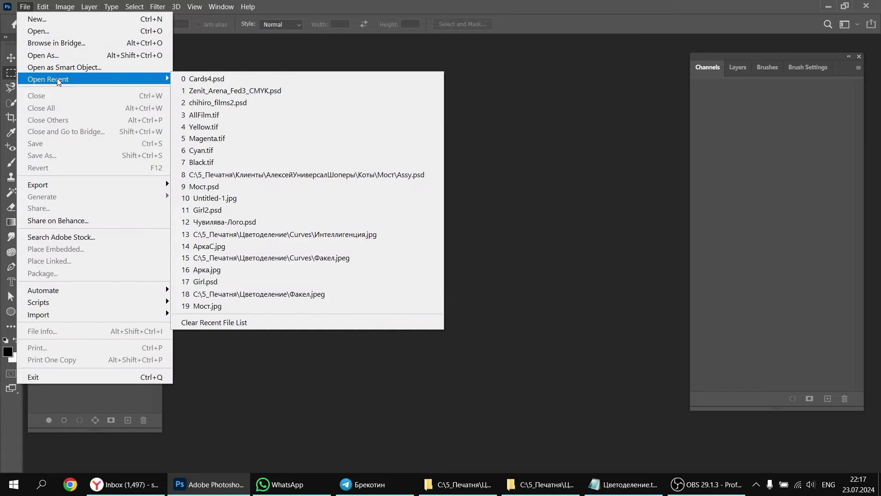
left_click(250, 104)
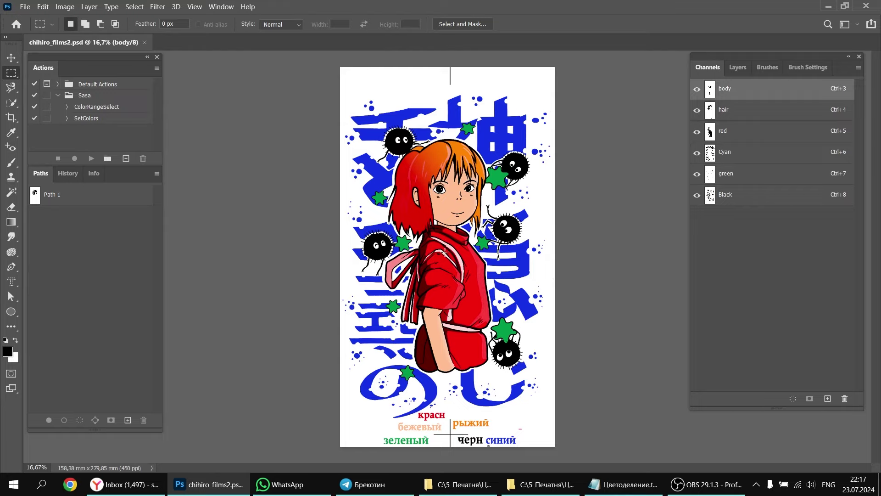
Step: Load the Black channel as a selection around the girl's outlines and hide the Black channel
left_click_drag(444, 221, 501, 260)
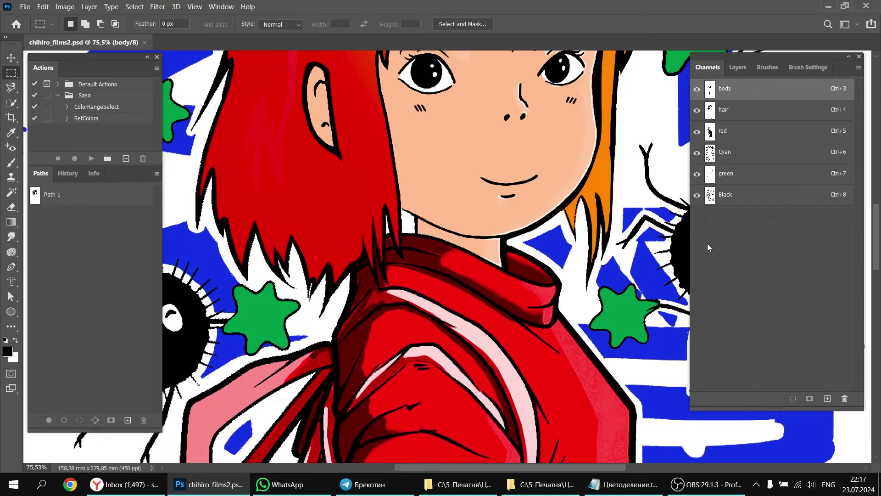
left_click(711, 196, "ctrl")
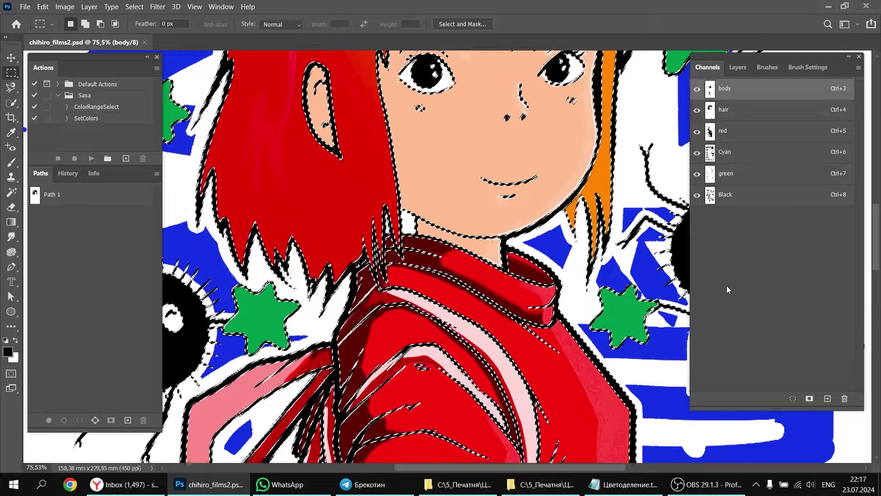
left_click(696, 196)
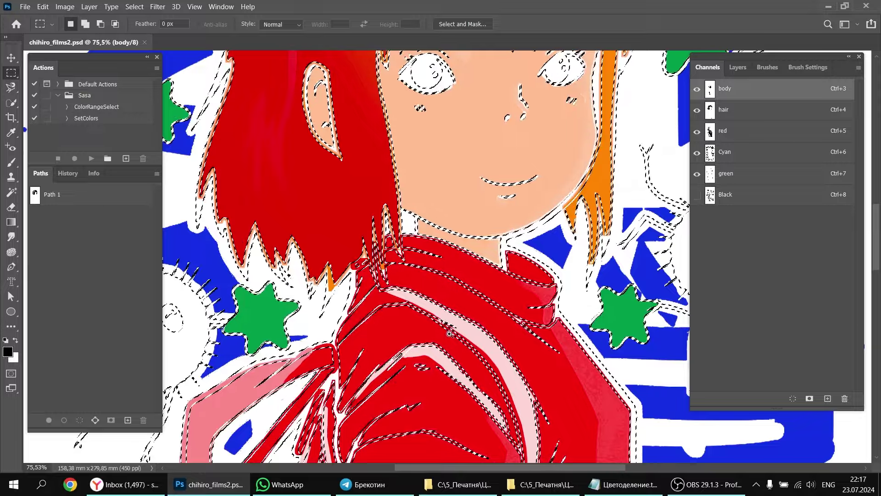
Step: Examine how the red and body colours run under the selected Black outlines, from the shoulder stripes down to the arm
left_click_drag(427, 325, 453, 301)
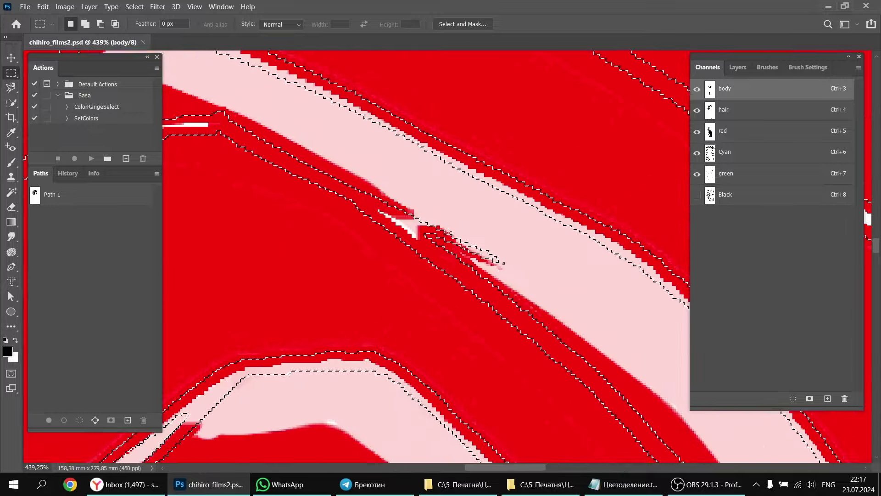
scroll(454, 301, "down", 4)
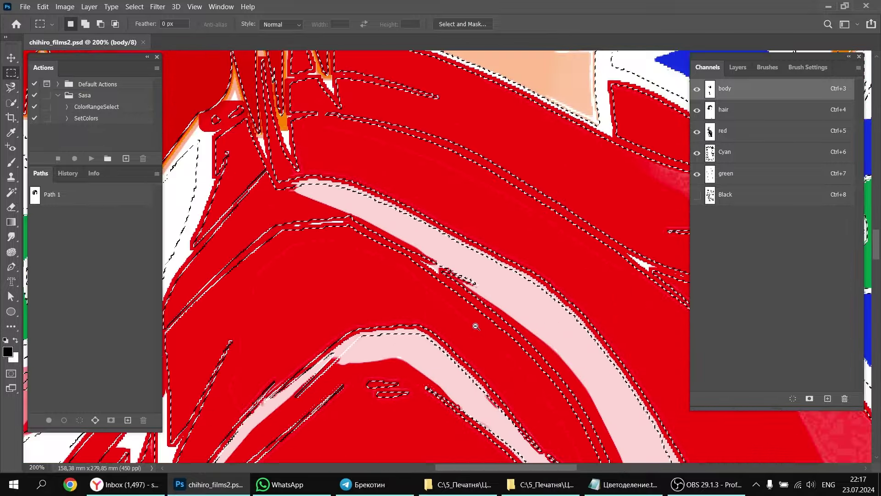
left_click_drag(426, 235, 467, 158)
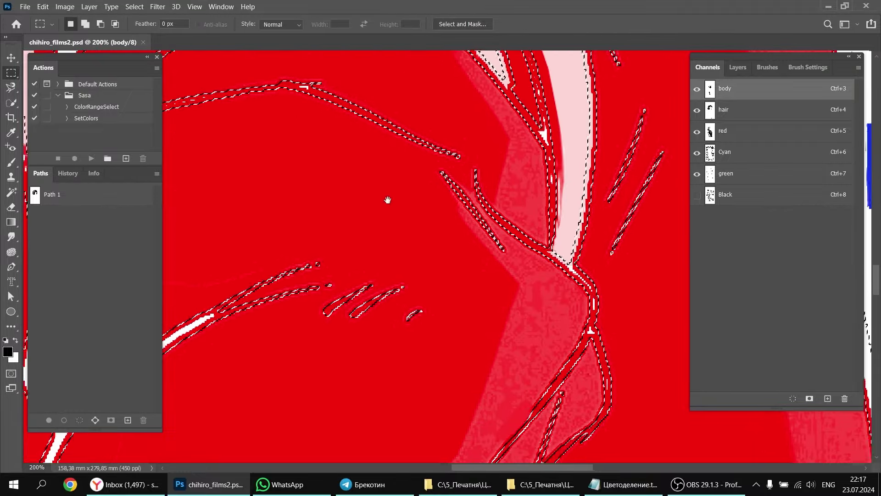
left_click_drag(387, 199, 525, 270)
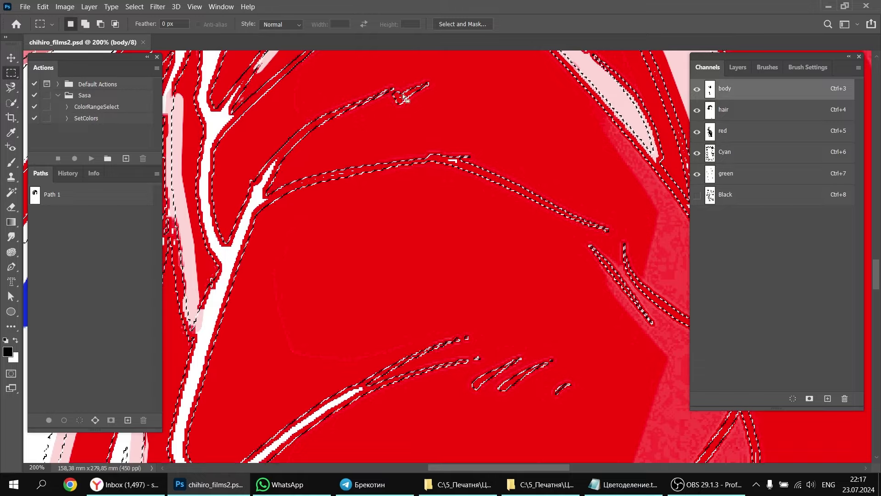
left_click_drag(450, 299, 511, 67)
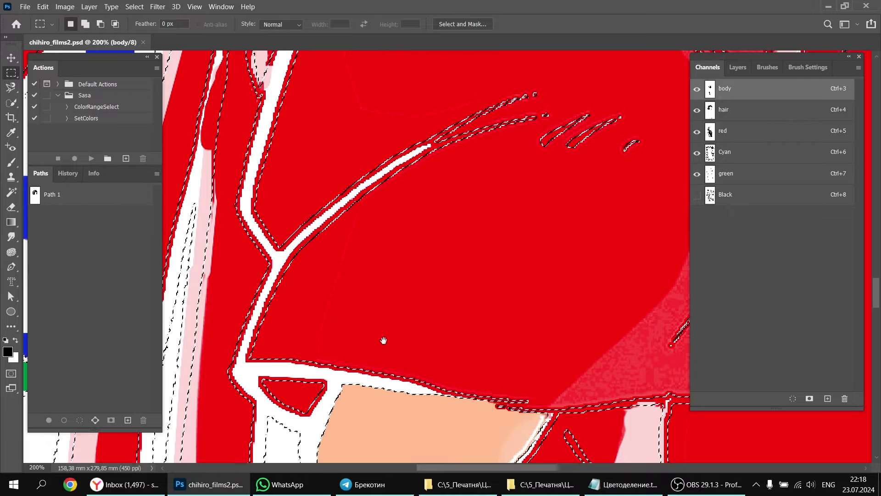
left_click_drag(381, 338, 424, 123)
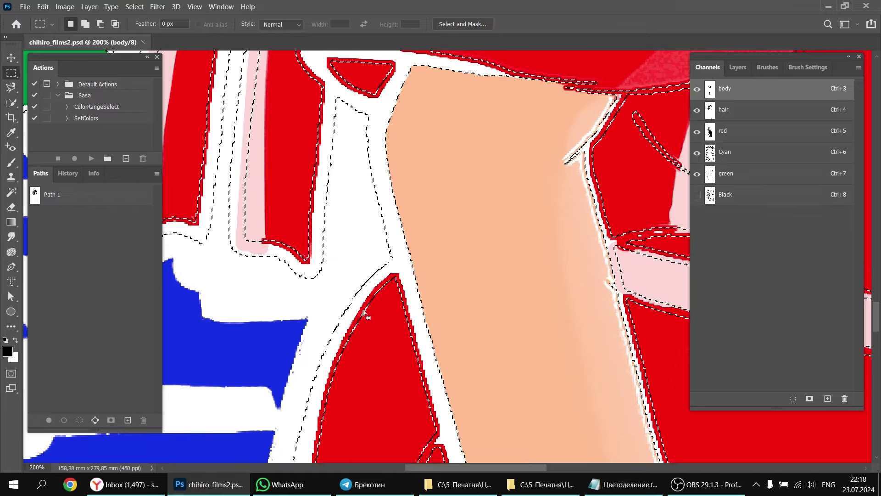
left_click_drag(416, 321, 481, 166)
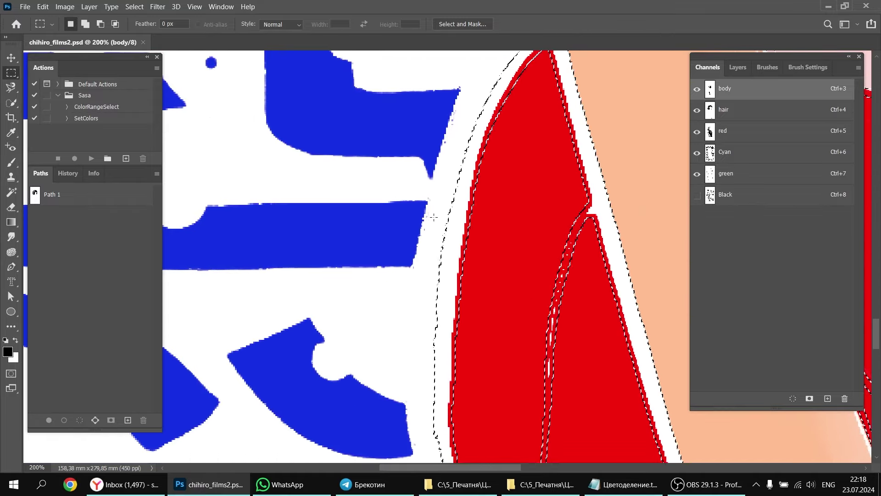
left_click_drag(535, 157, 309, 112)
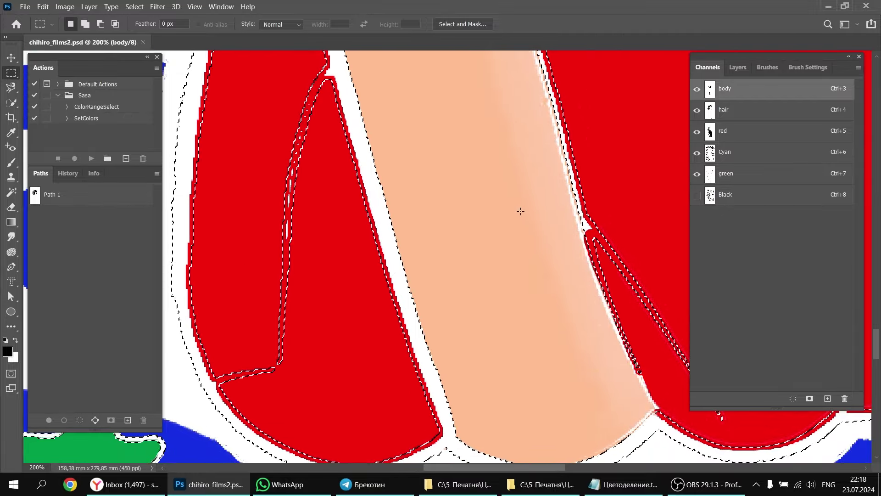
Step: Examine the edges between the green star, blue lettering and red clothing, clear the selection and show the Black channel again
left_click(524, 244, "alt")
left_click(524, 245, "alt")
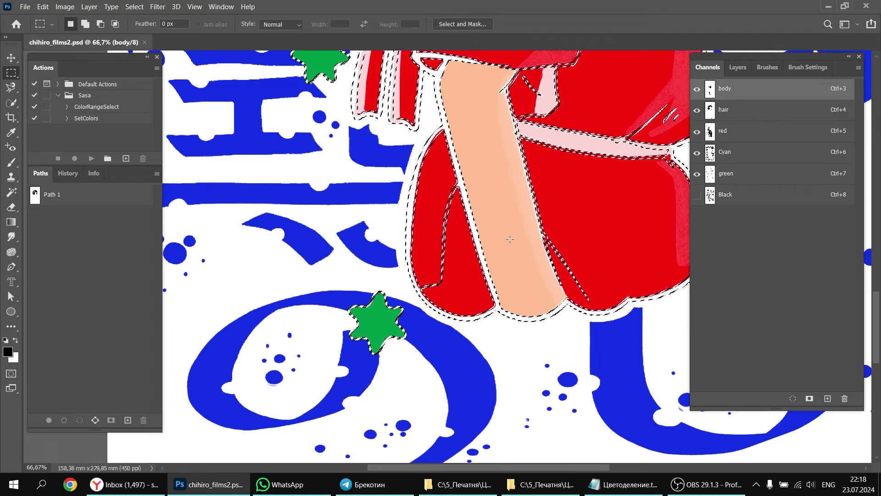
scroll(464, 362, "up", 6)
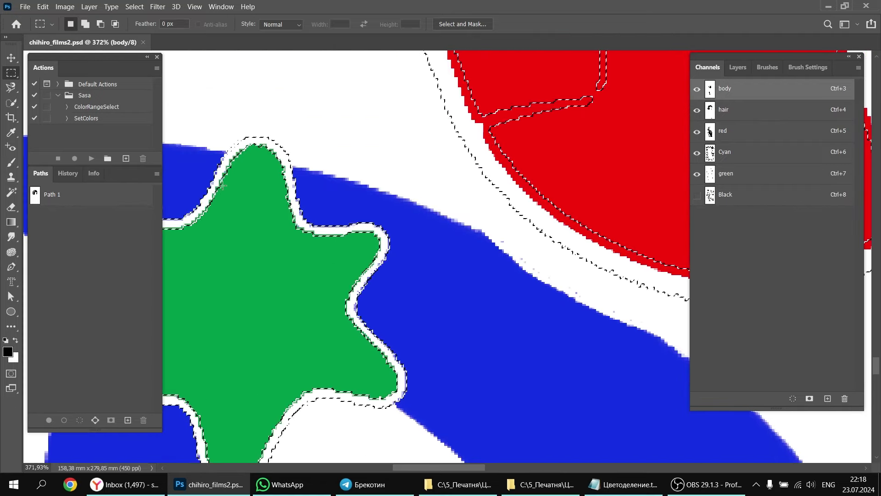
left_click(500, 265, "alt")
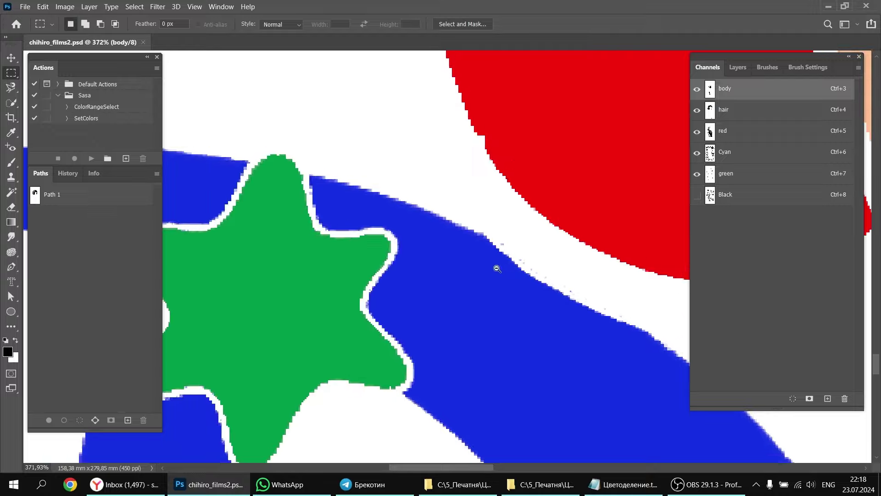
left_click(490, 264, "alt")
scroll(491, 264, "down", 3)
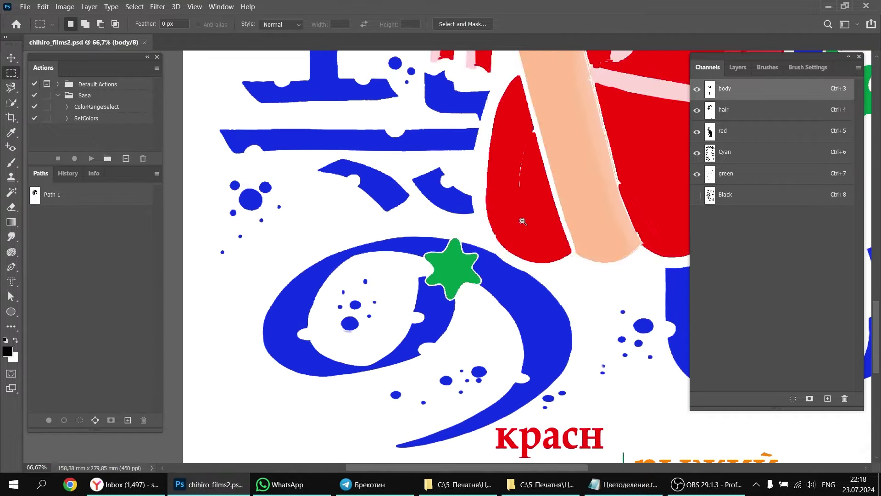
left_click_drag(585, 142, 426, 345)
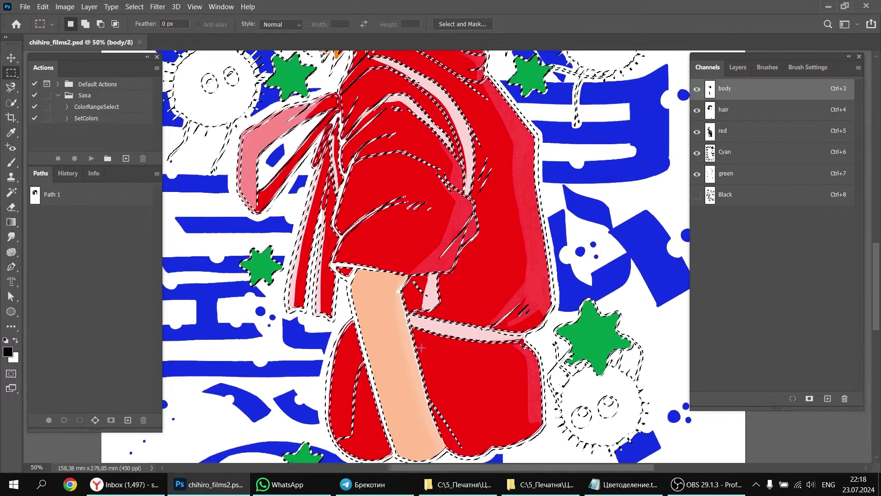
left_click(696, 196)
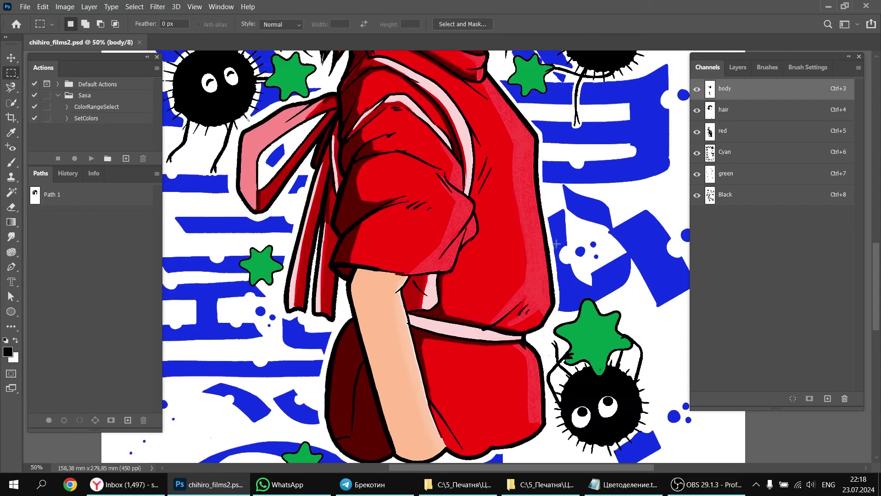
Step: Try gray 585858 as the ink colour of the Black spot channel
double_click(710, 196)
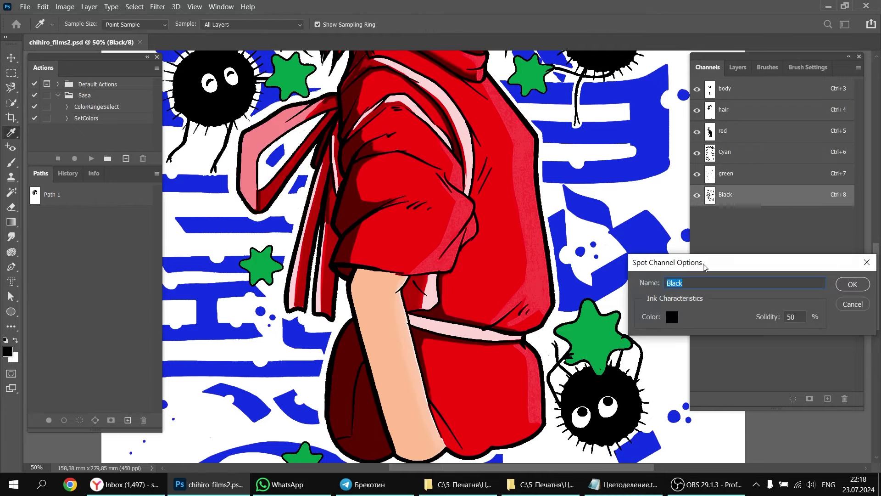
left_click(672, 318)
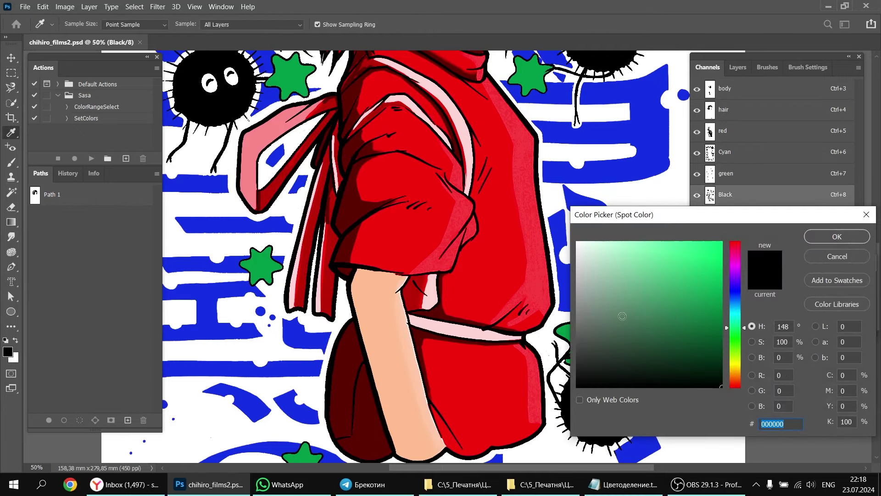
mouse_move(596, 341)
left_mouse_down()
mouse_move(562, 326)
mouse_move(573, 340)
left_mouse_up()
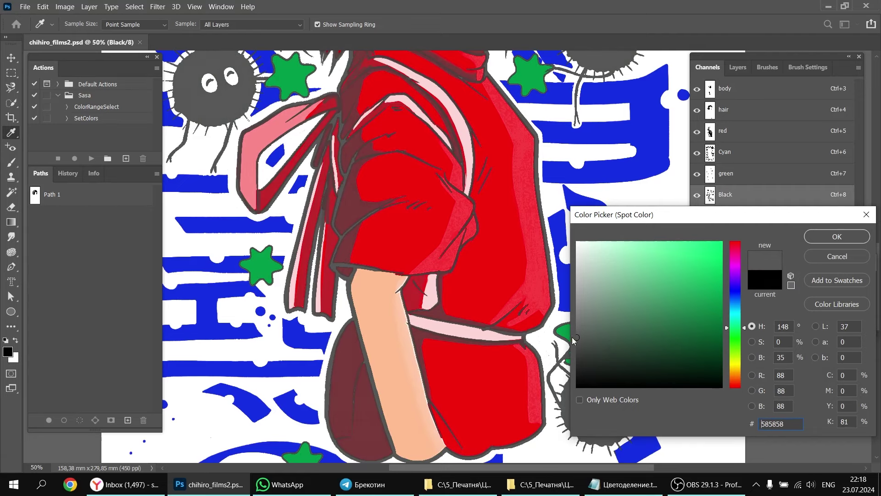
left_click(813, 239)
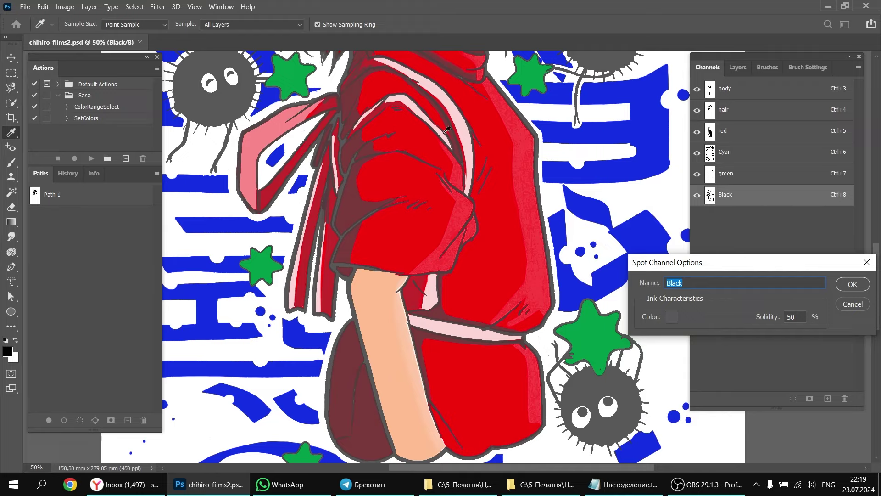
Step: Examine the colour overlaps under the gray outlines on the collar, ear and hair, and cancel the Black channel's option changes
scroll(417, 97, "up", 3)
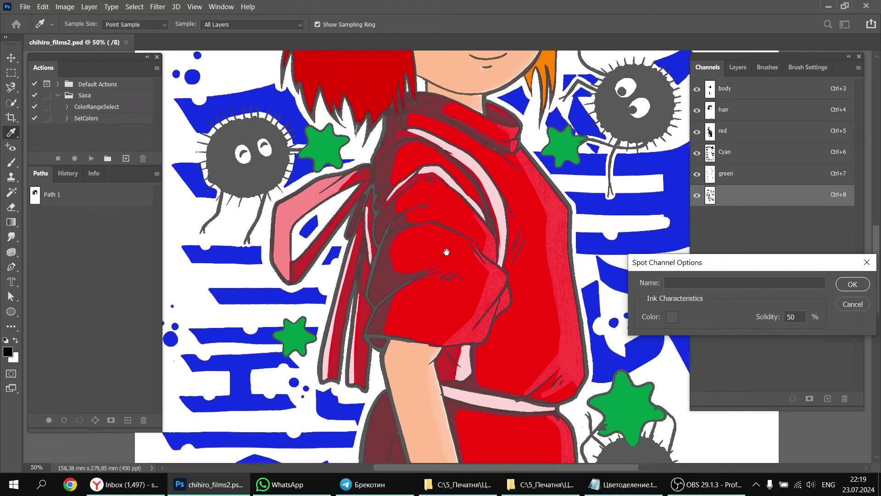
key("BackSpace")
scroll(404, 148, "up", 8)
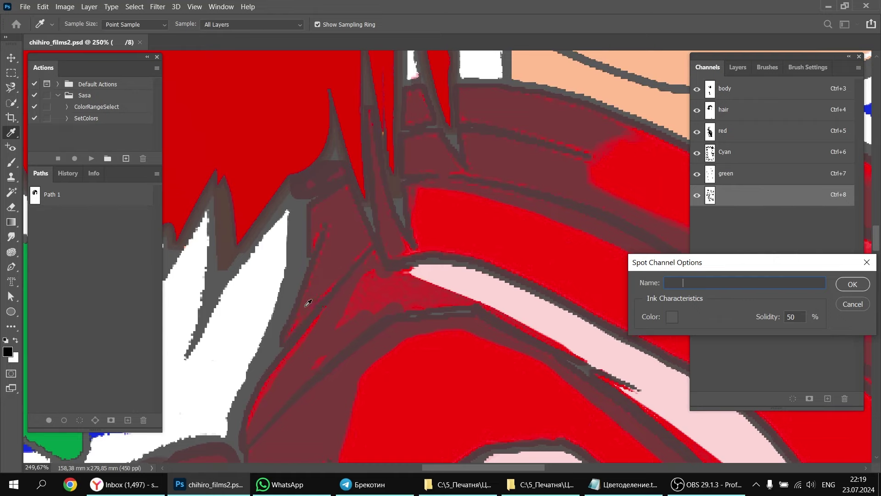
left_click_drag(310, 240, 506, 416)
left_click_drag(387, 230, 353, 379)
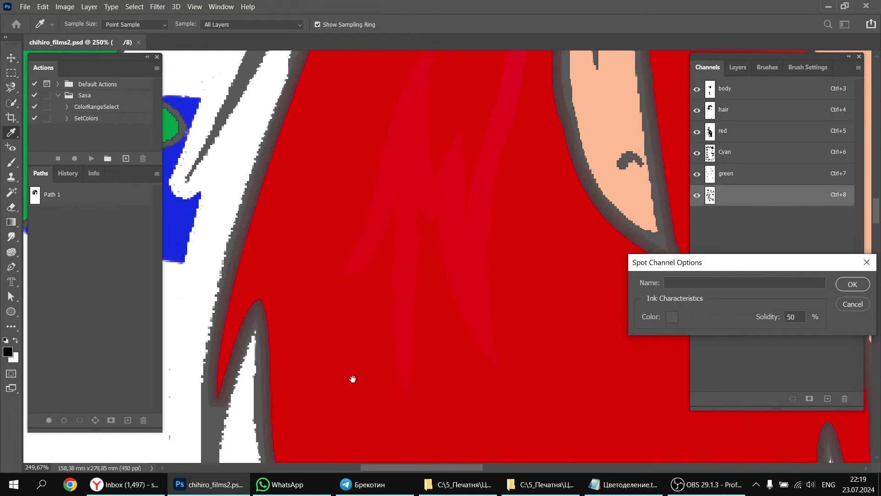
left_click_drag(444, 153, 339, 312)
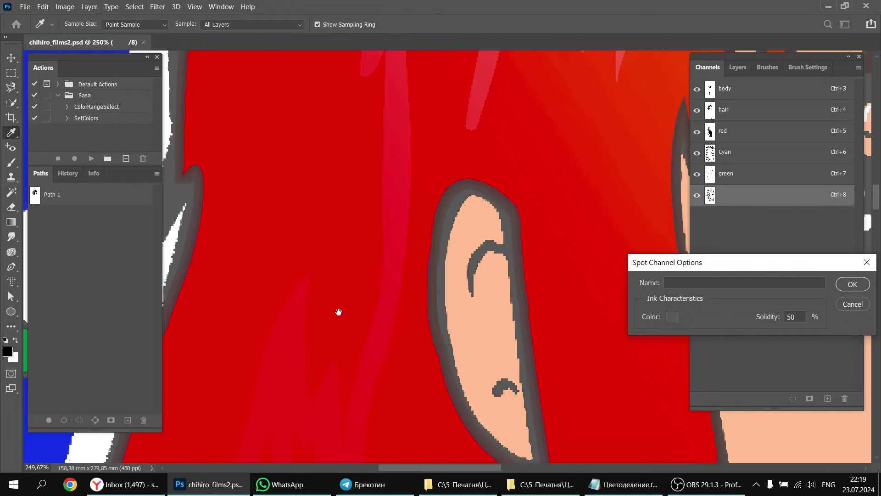
left_click_drag(395, 346, 317, 407)
left_click_drag(498, 283, 255, 320)
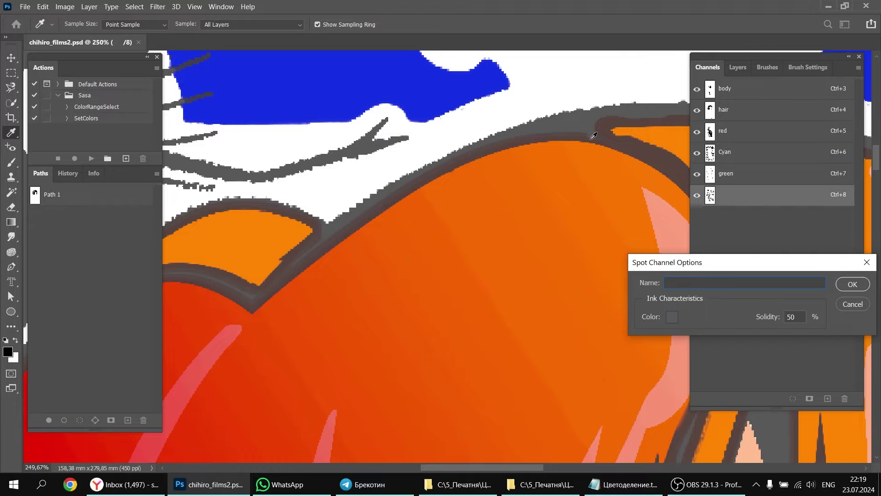
left_click(852, 304)
key("m")
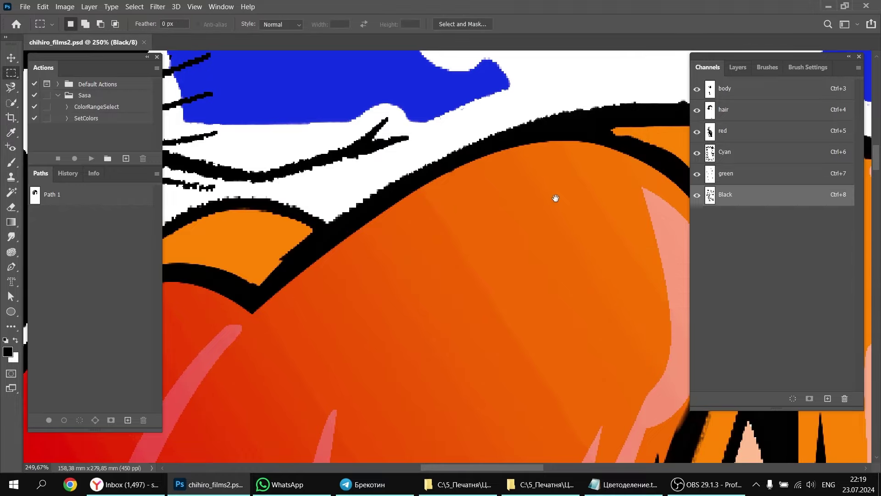
Step: Examine the hair and face of the girl with the Black outlines covering the colour edges
left_click_drag(555, 197, 217, 163)
scroll(564, 271, "down", 5)
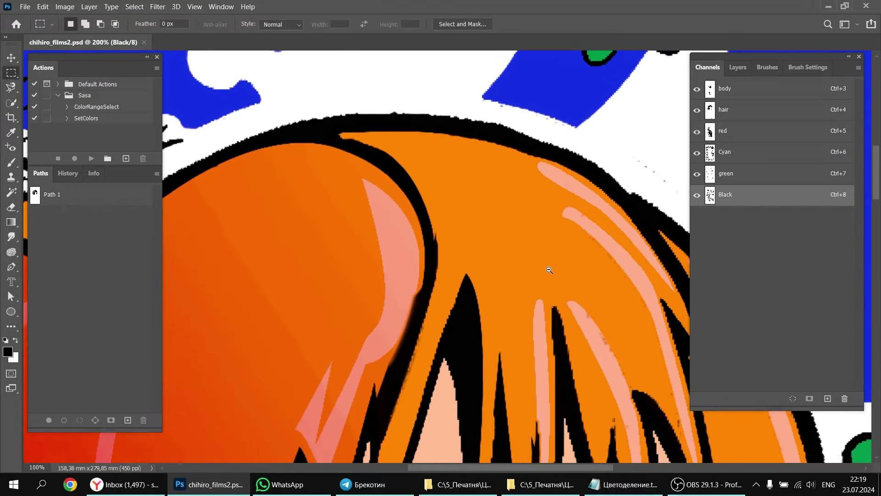
left_click_drag(551, 275, 486, 64)
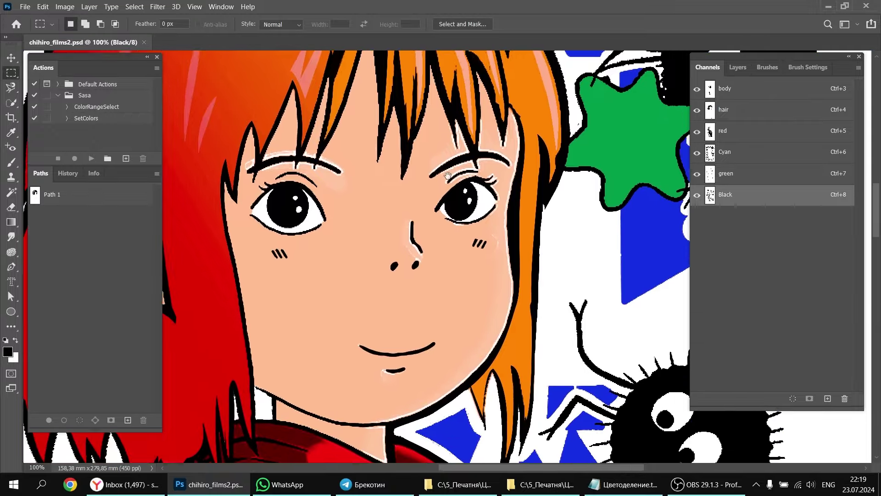
left_click_drag(463, 303, 495, 231)
scroll(495, 232, "down", 3)
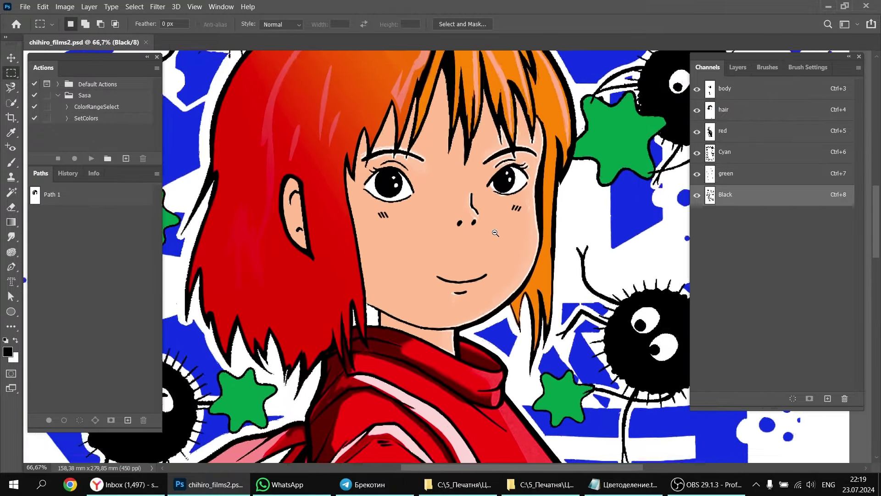